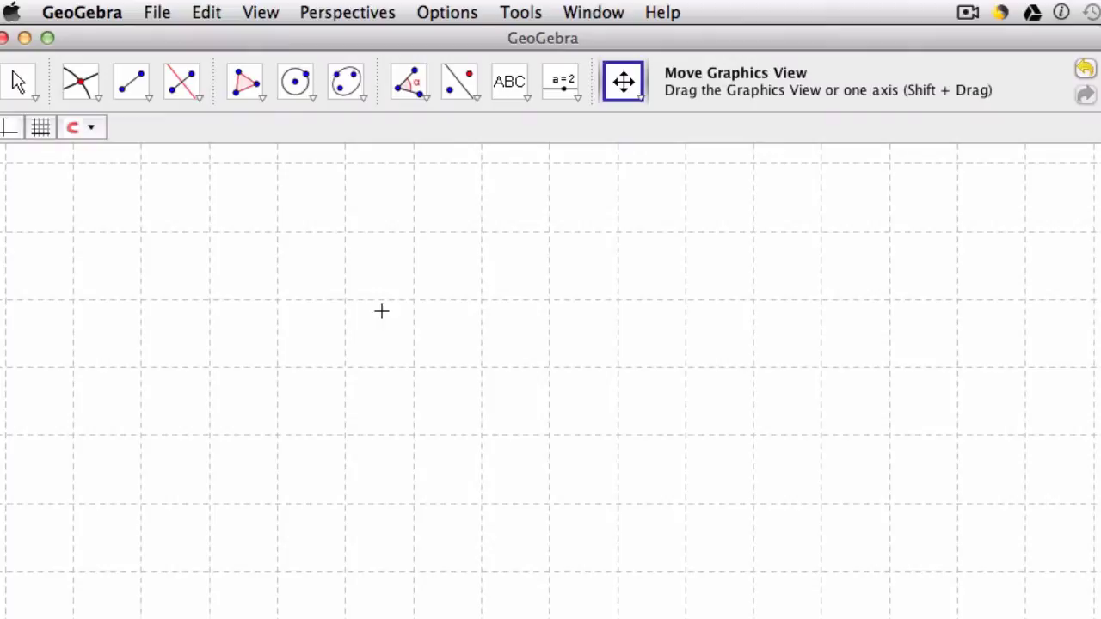
Draw a horizontal segment between points A and B
left_click(135, 80)
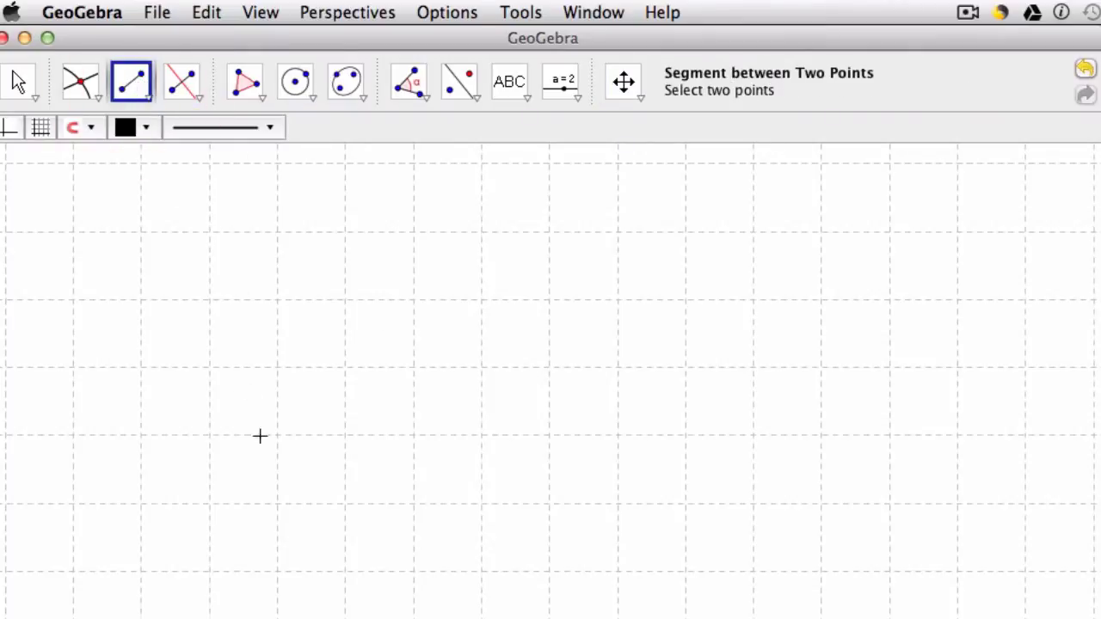
left_click(347, 435)
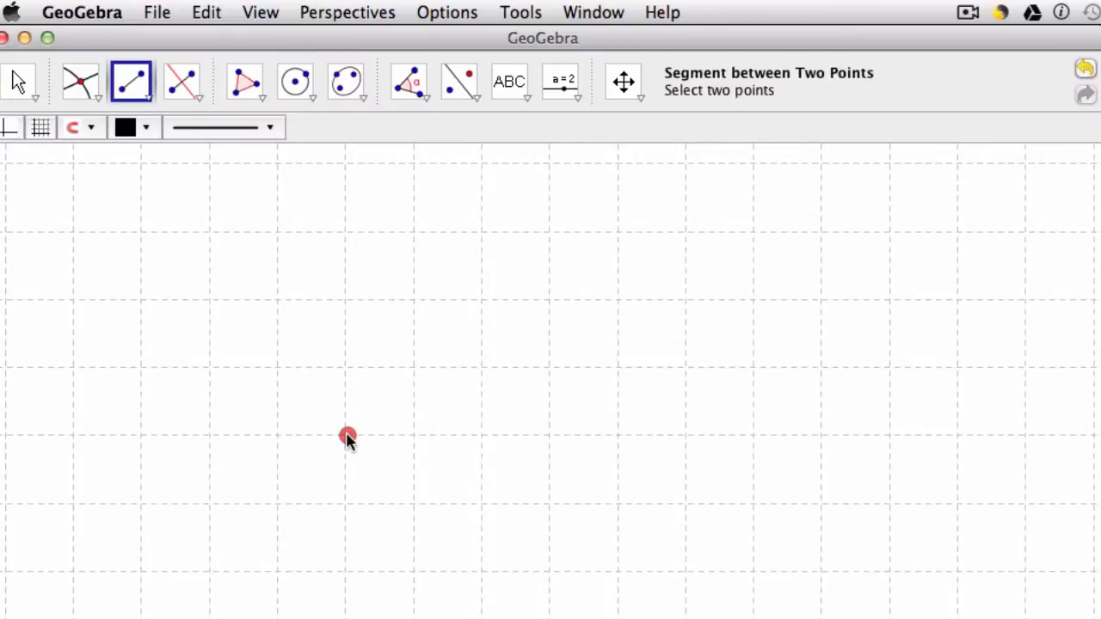
left_click(210, 436)
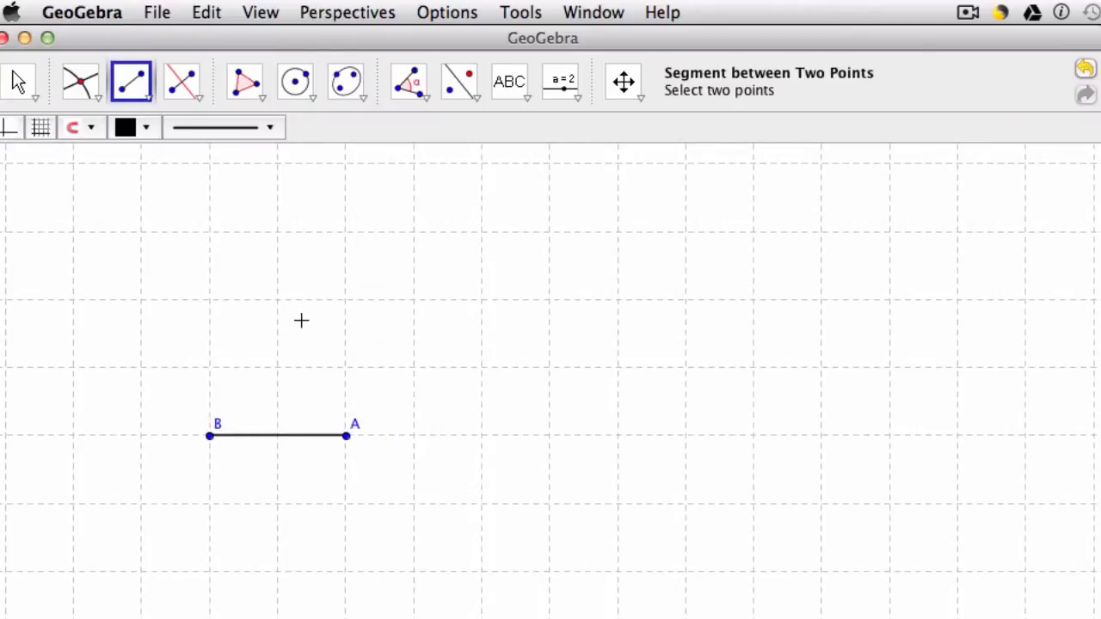
Add a semicircle on BA arching above it, undoing the first one that curved below
left_click(312, 99)
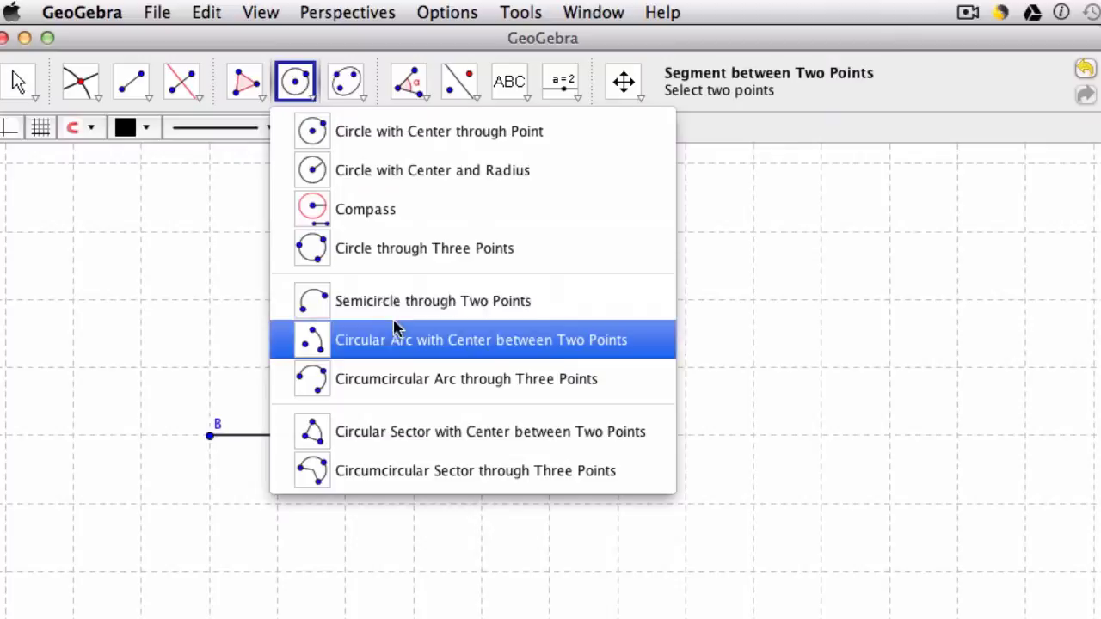
left_click(499, 314)
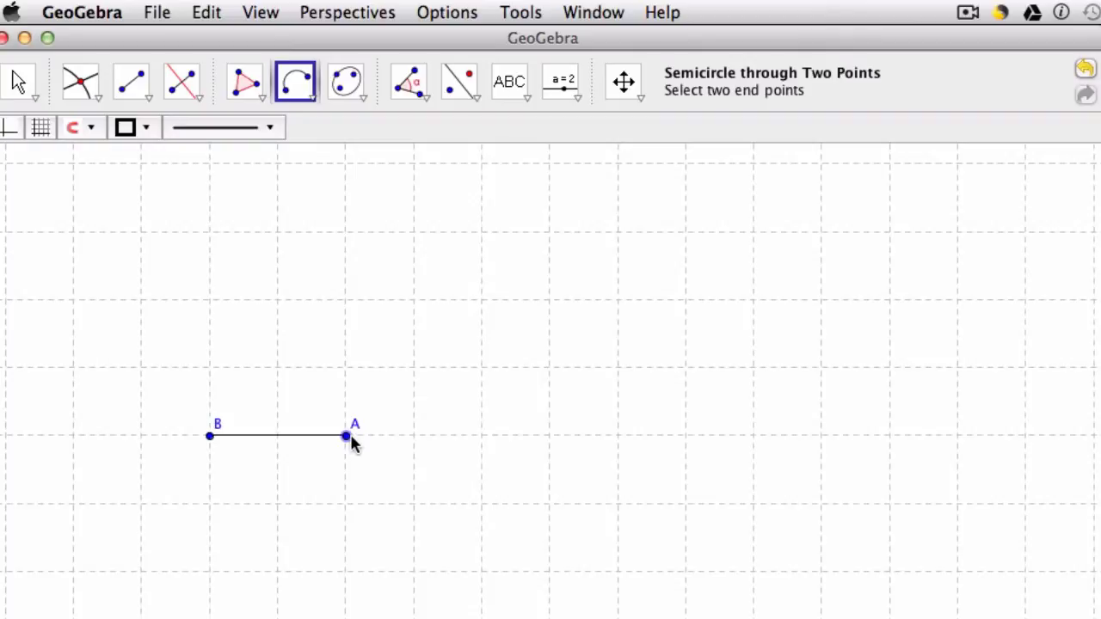
left_click(347, 437)
left_click(210, 436)
left_click(210, 438)
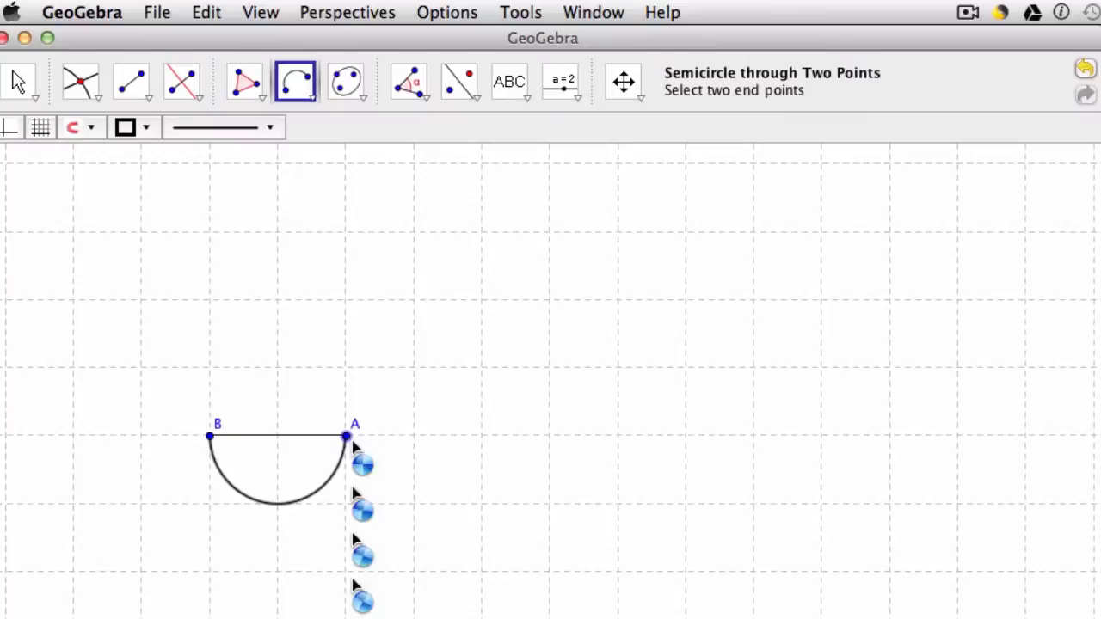
key("super+z")
left_click(210, 437)
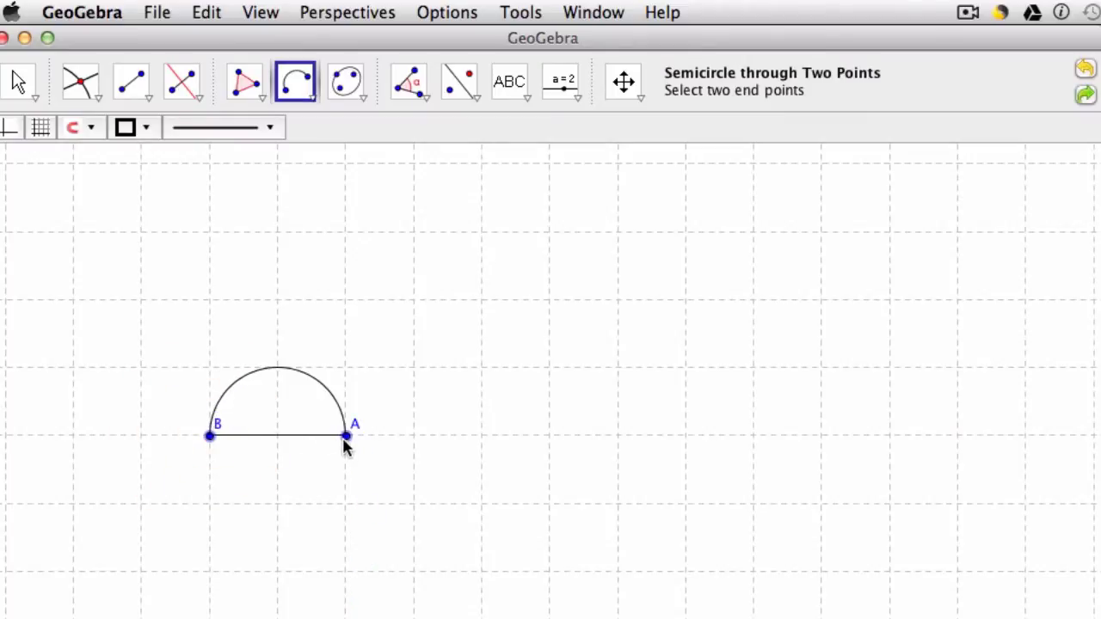
left_click(345, 436)
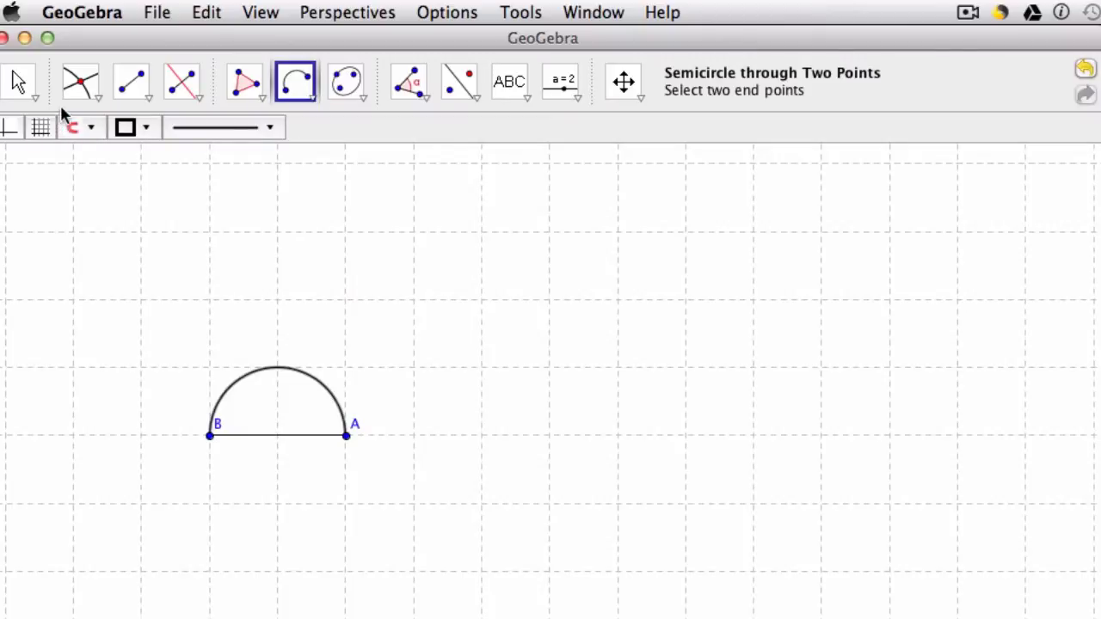
Place point C on the semicircle left of its top and slide it along the arc
left_click(99, 97)
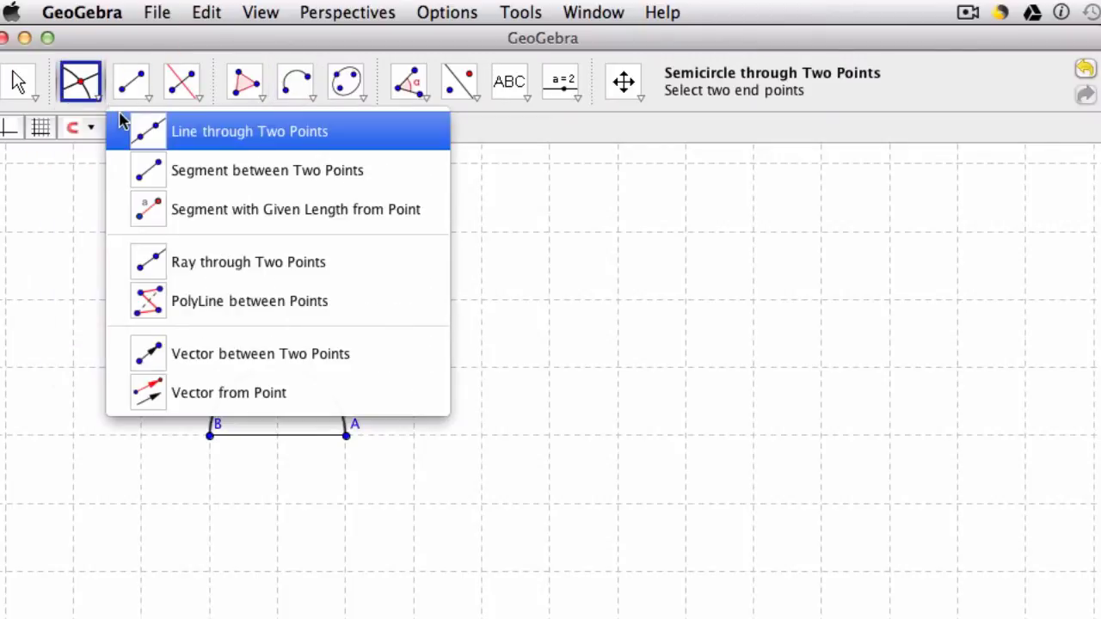
left_click(96, 127)
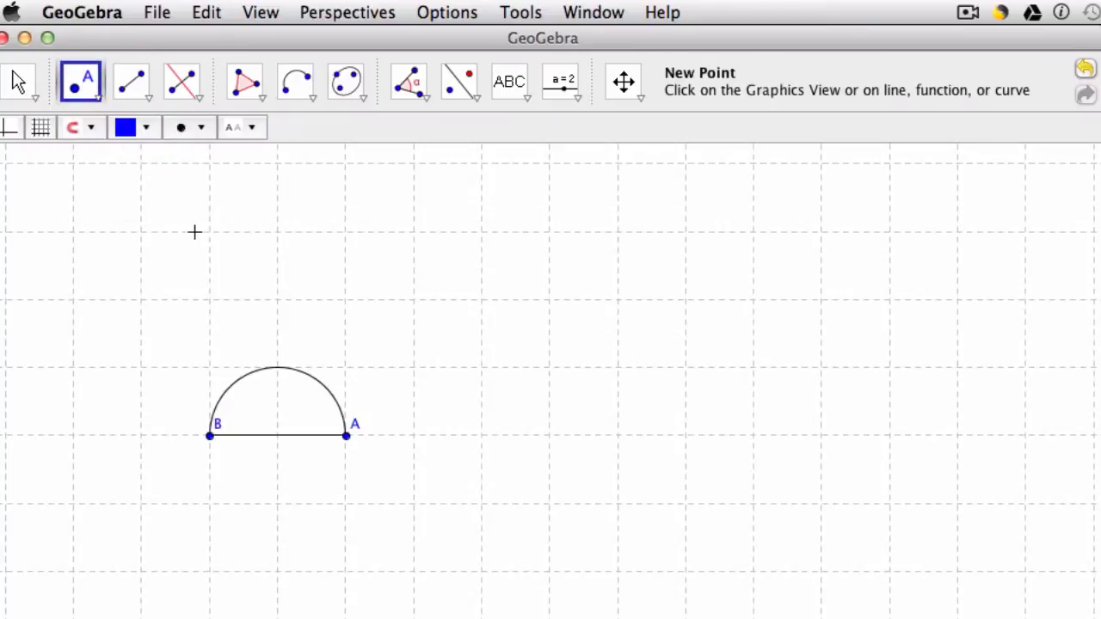
left_click(251, 372)
left_click(21, 90)
left_click(36, 131)
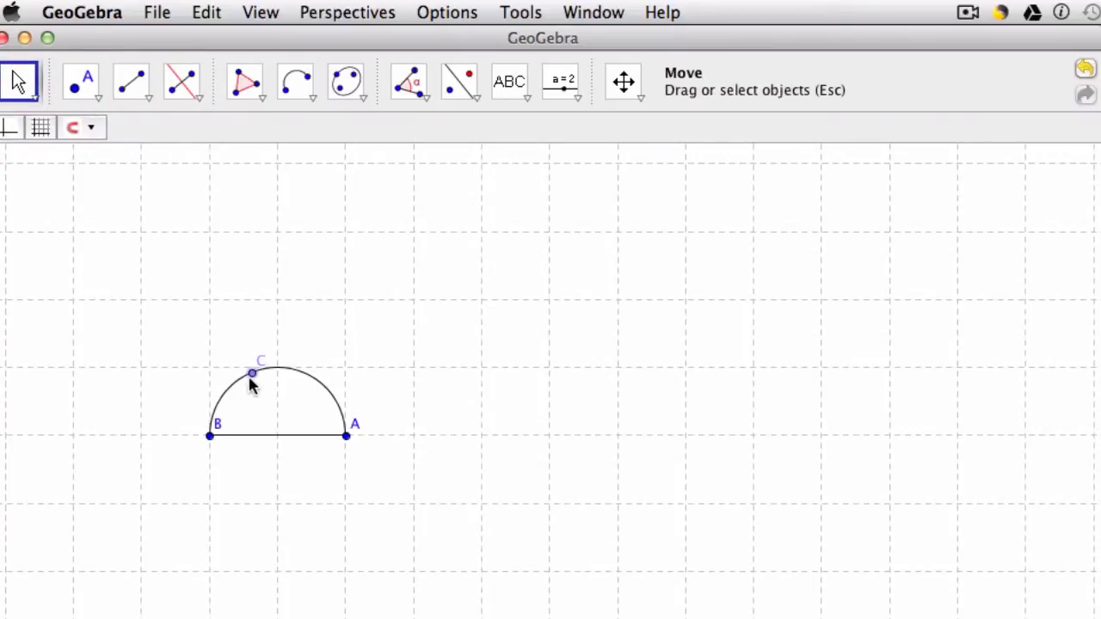
mouse_move(250, 381)
left_mouse_down()
mouse_move(304, 393)
mouse_move(342, 429)
mouse_move(332, 401)
mouse_move(273, 383)
mouse_move(232, 395)
mouse_move(214, 421)
mouse_move(250, 396)
mouse_move(306, 401)
mouse_move(326, 418)
mouse_move(312, 390)
mouse_move(244, 380)
left_mouse_up()
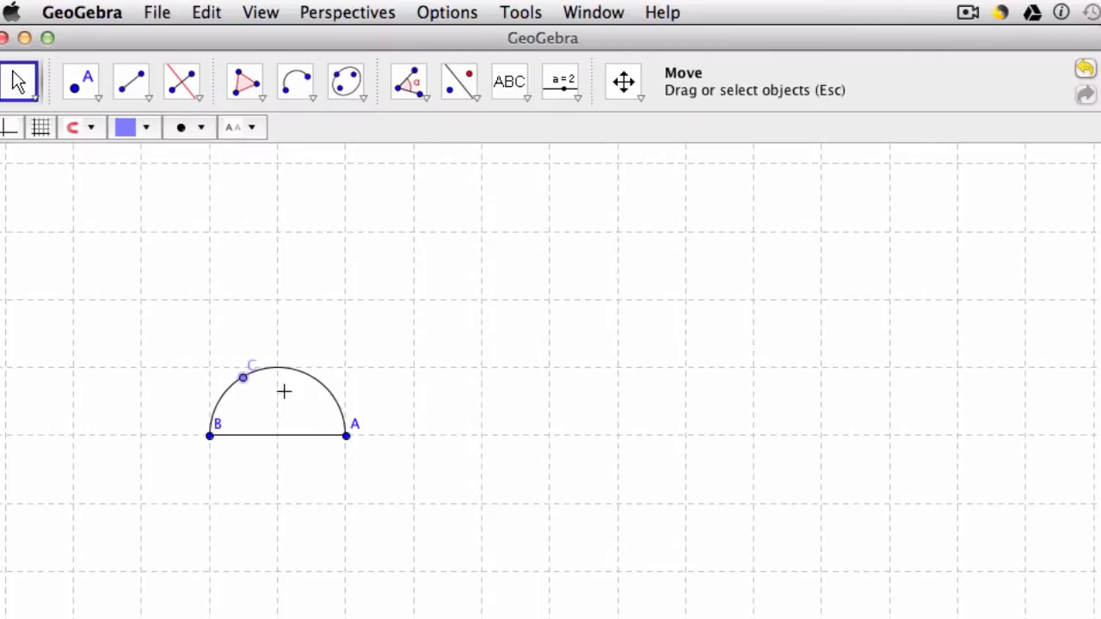
Draw the shaded triangle through vertices A, B and C
left_click(245, 82)
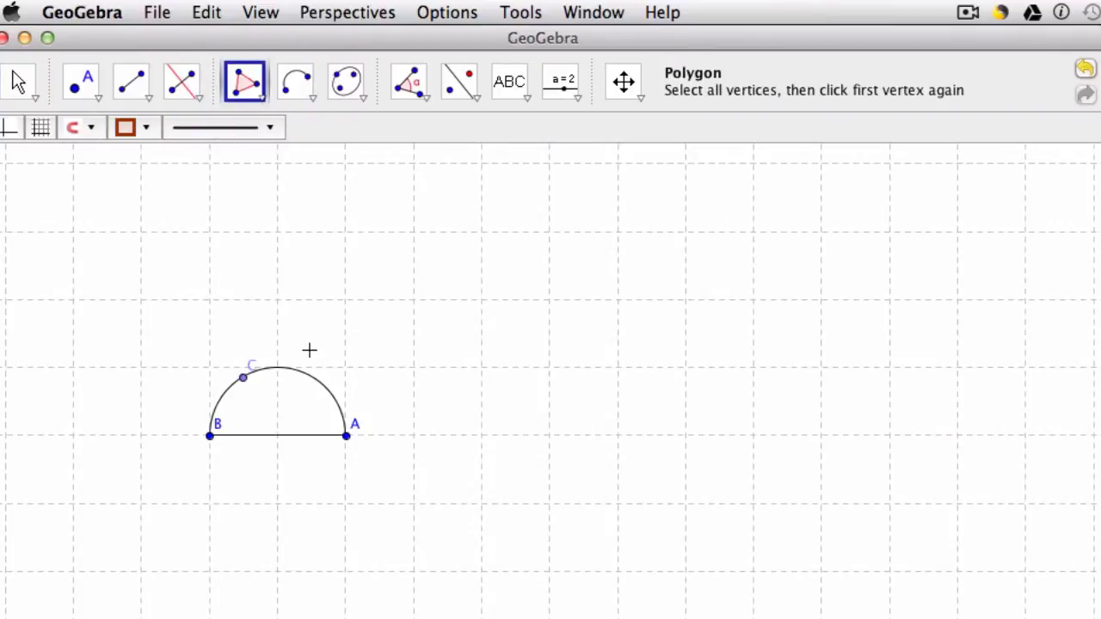
left_click(344, 437)
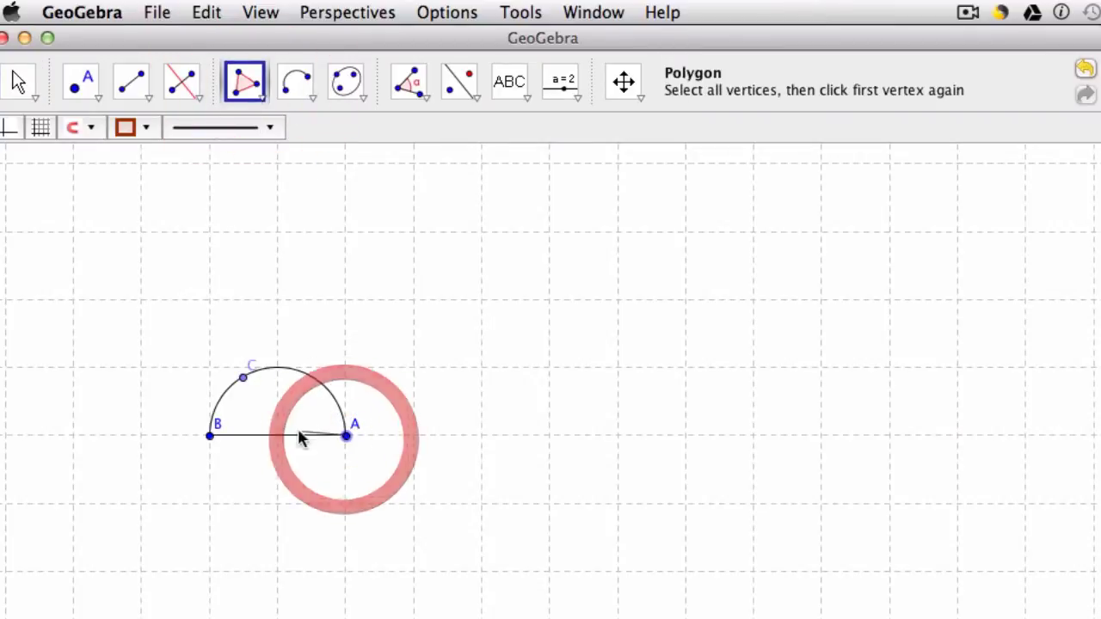
left_click(212, 436)
left_click(242, 379)
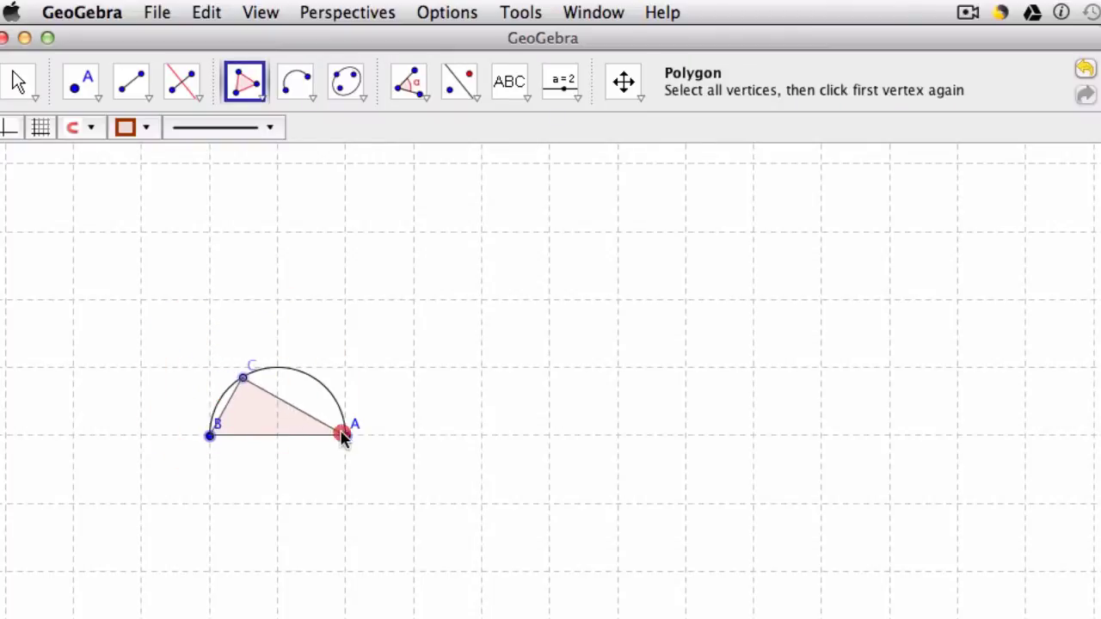
left_click(344, 435)
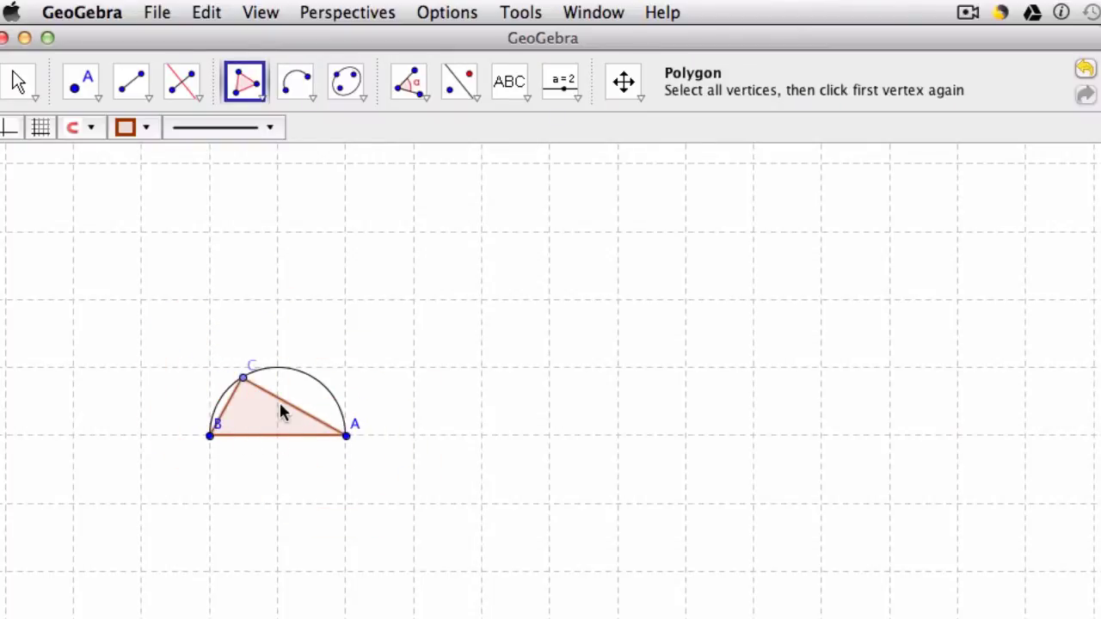
Zoom in and shift the construction down and right to centre it
scroll(311, 479, "up", 6)
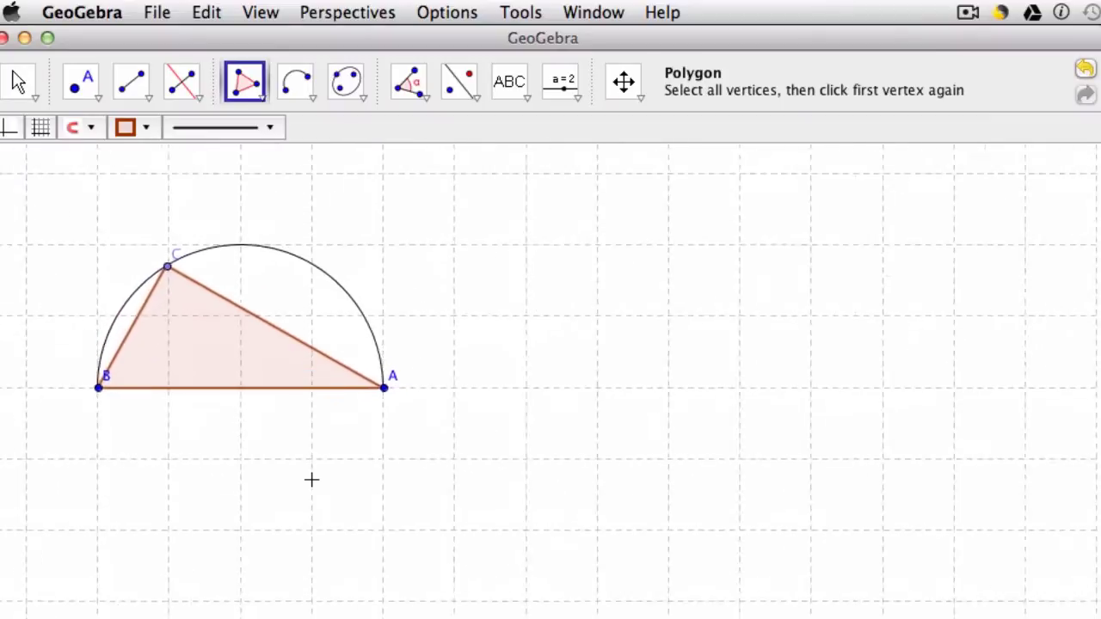
left_click(634, 102)
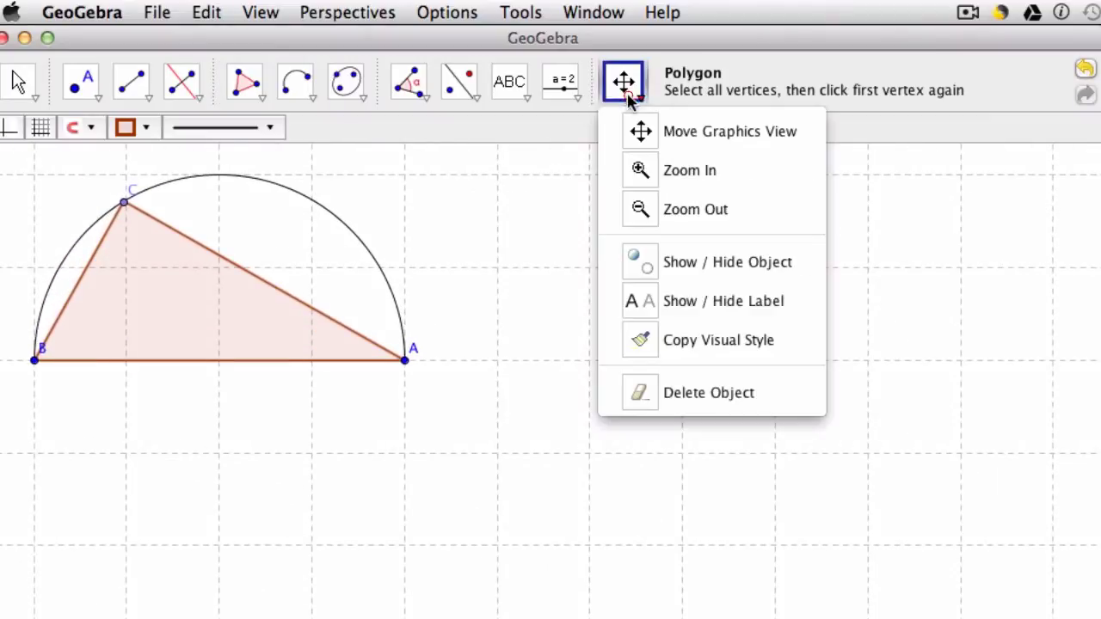
left_click(668, 135)
left_click_drag(479, 226, 712, 373)
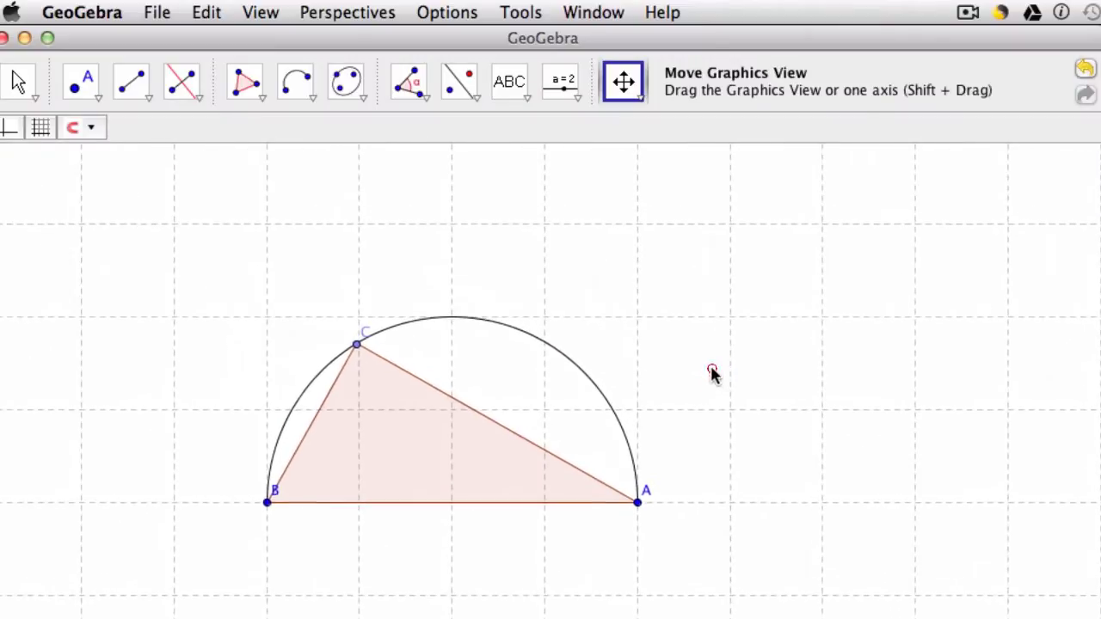
Measure angle BCA at vertex C as 90°, replacing a first attempt that showed 270°
left_click(417, 88)
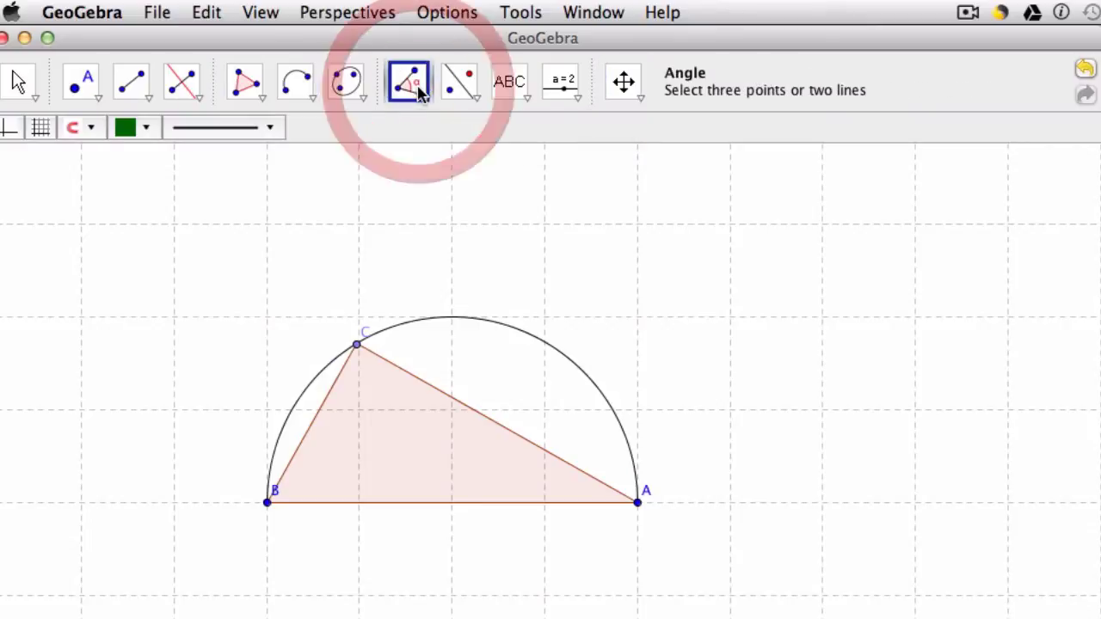
left_click(636, 502)
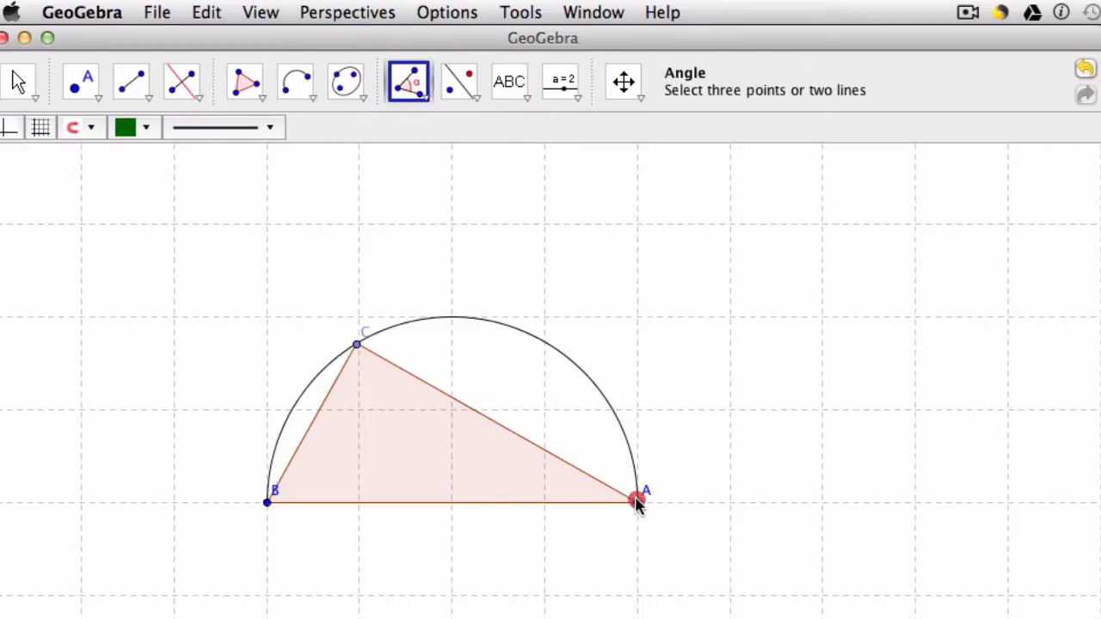
left_click(358, 344)
left_click(269, 499)
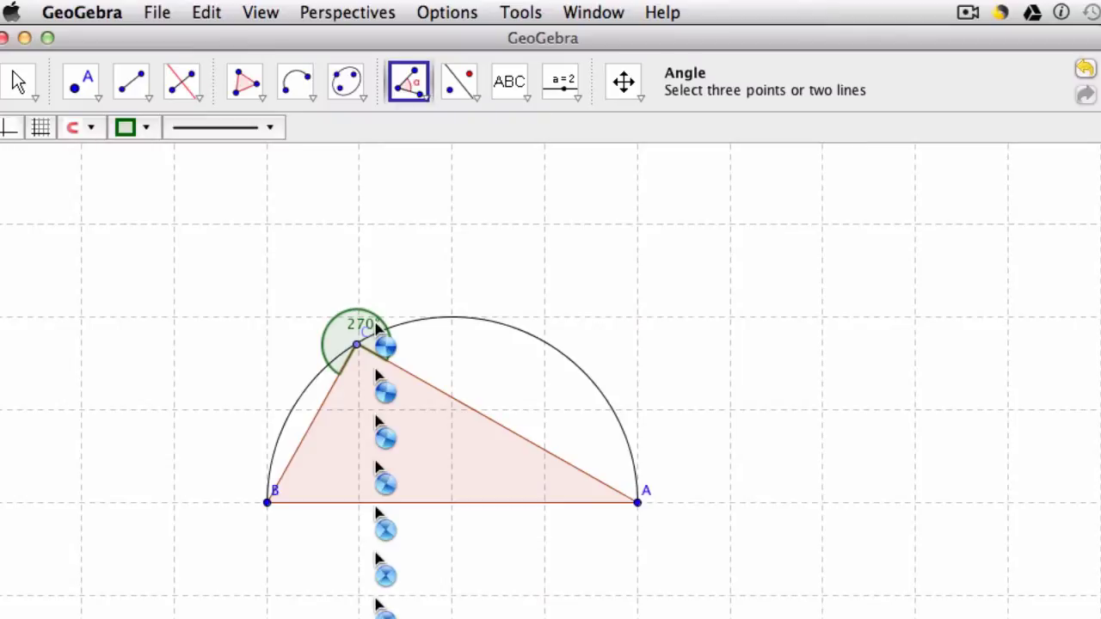
key("super+z")
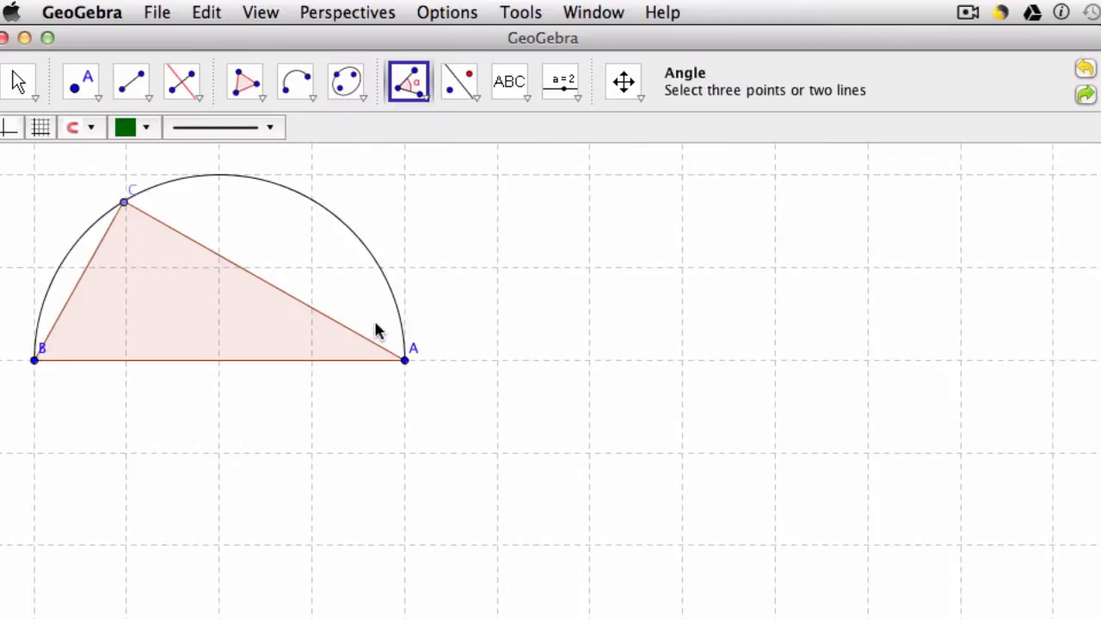
left_click(616, 86)
left_click_drag(467, 184, 813, 269)
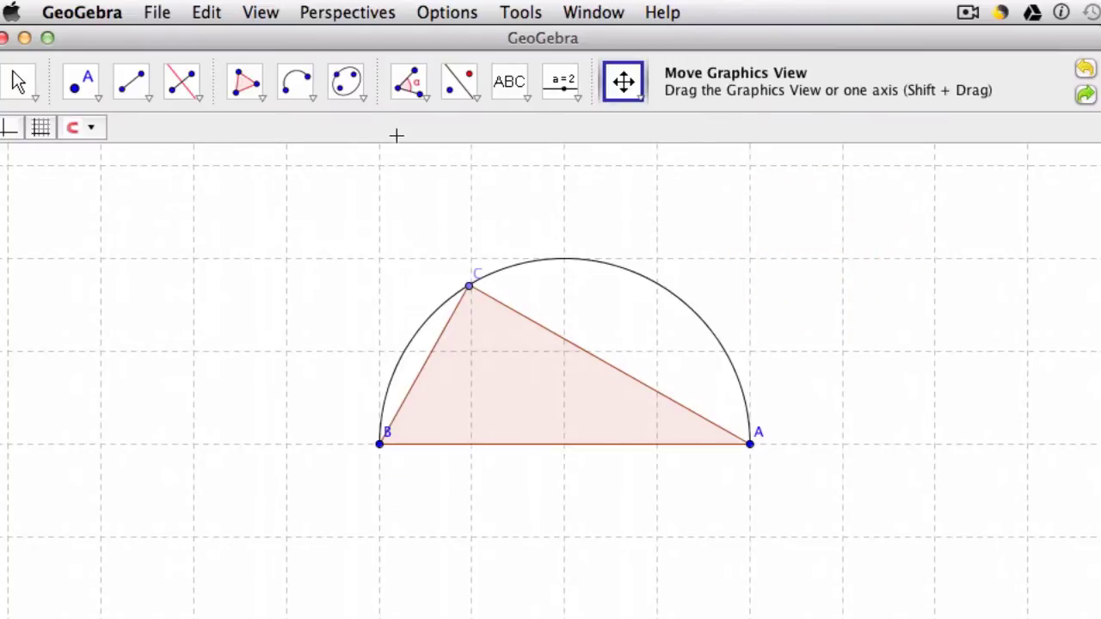
left_click(409, 82)
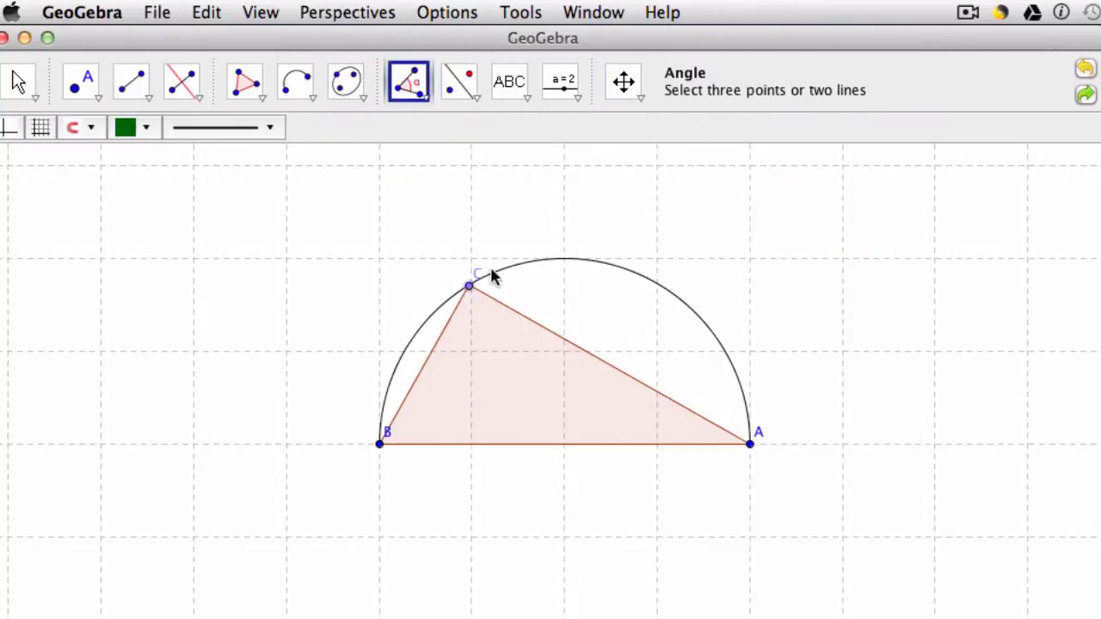
left_click(380, 445)
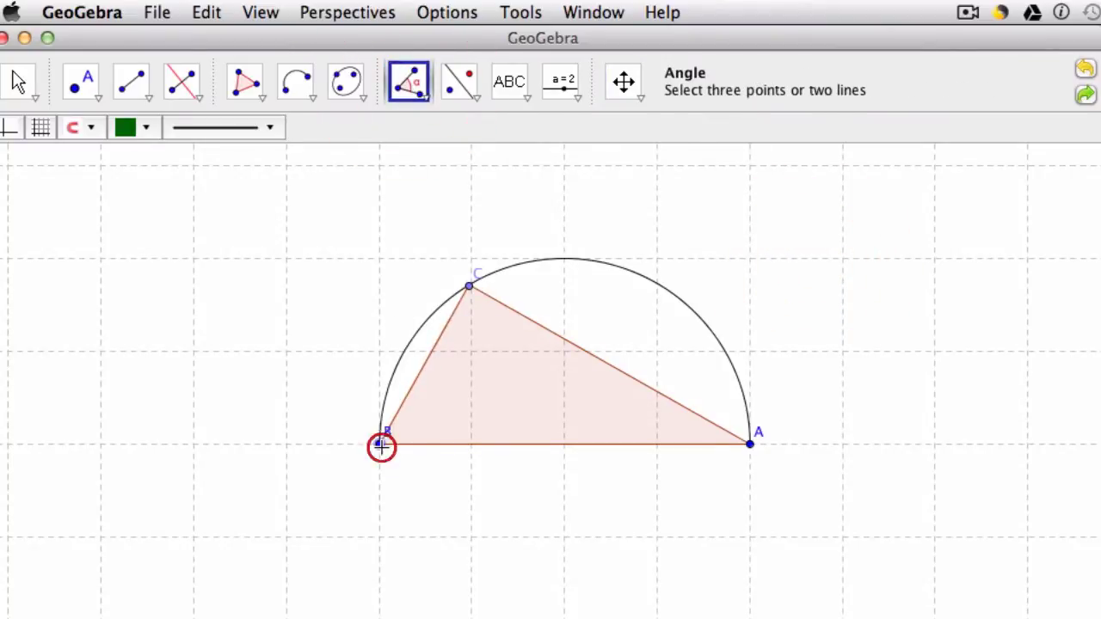
left_click(468, 289)
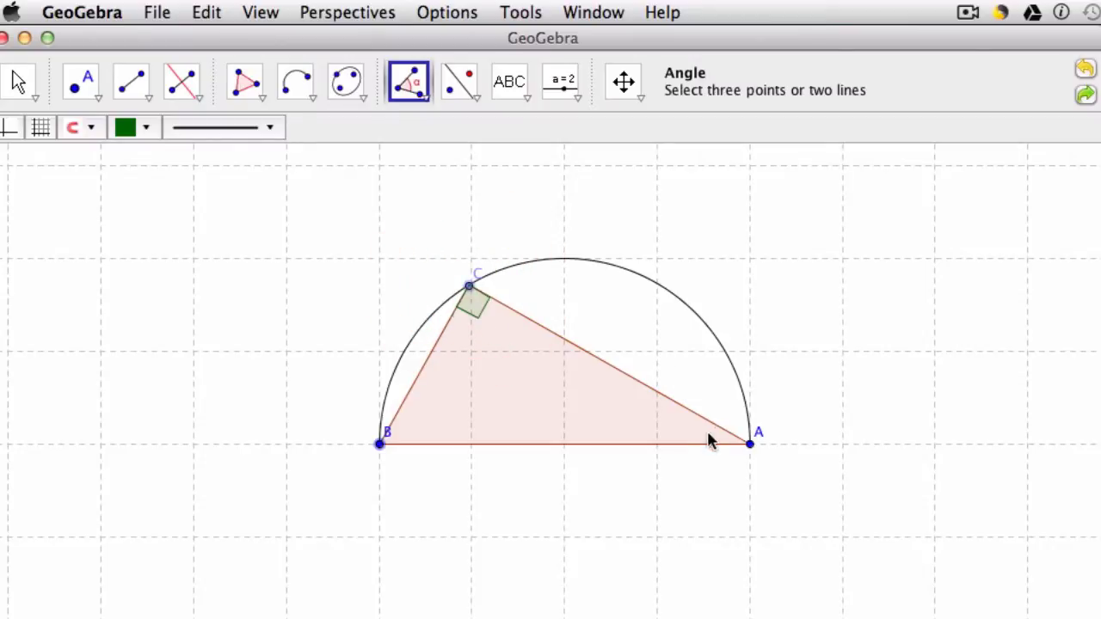
left_click(750, 446)
left_click(751, 446)
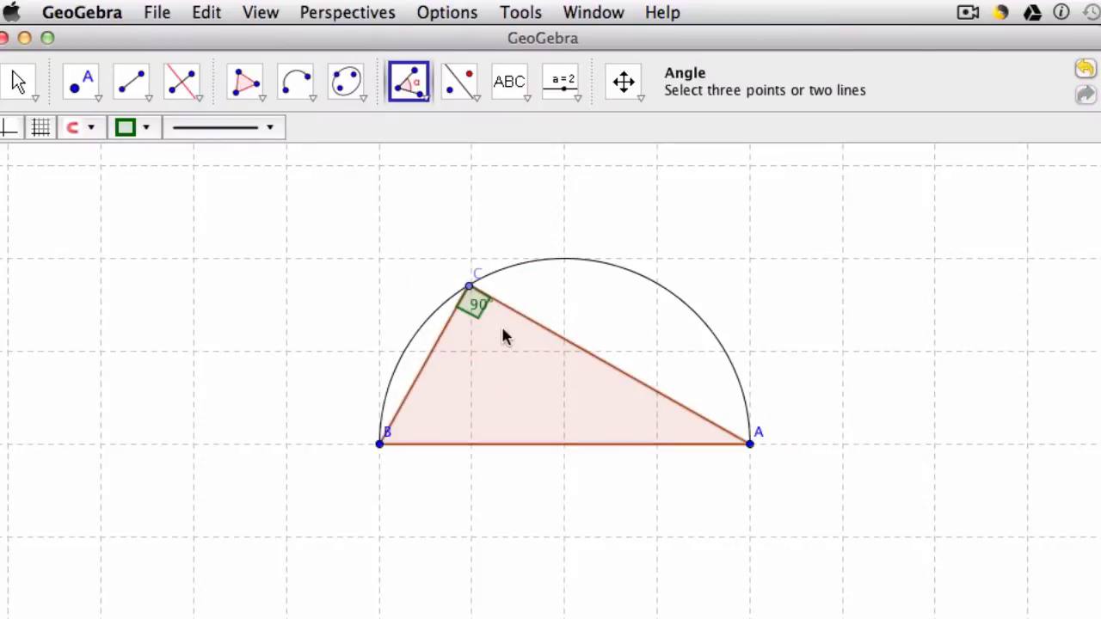
Move the 90° label beside its marker and slide C rightward along the semicircle
left_click(19, 82)
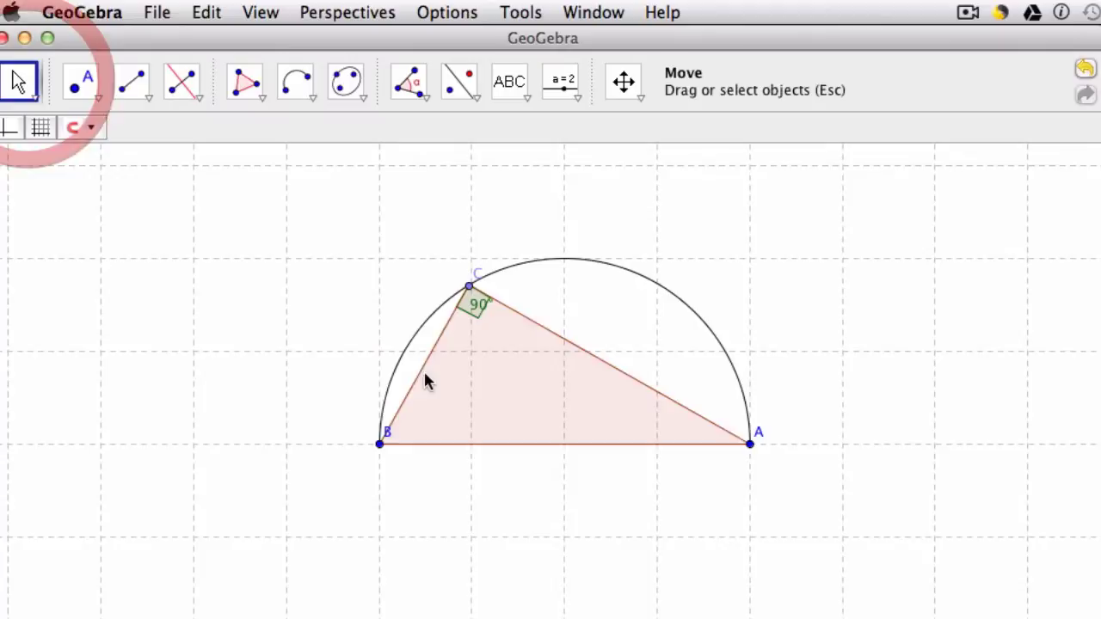
left_click_drag(476, 312, 490, 330)
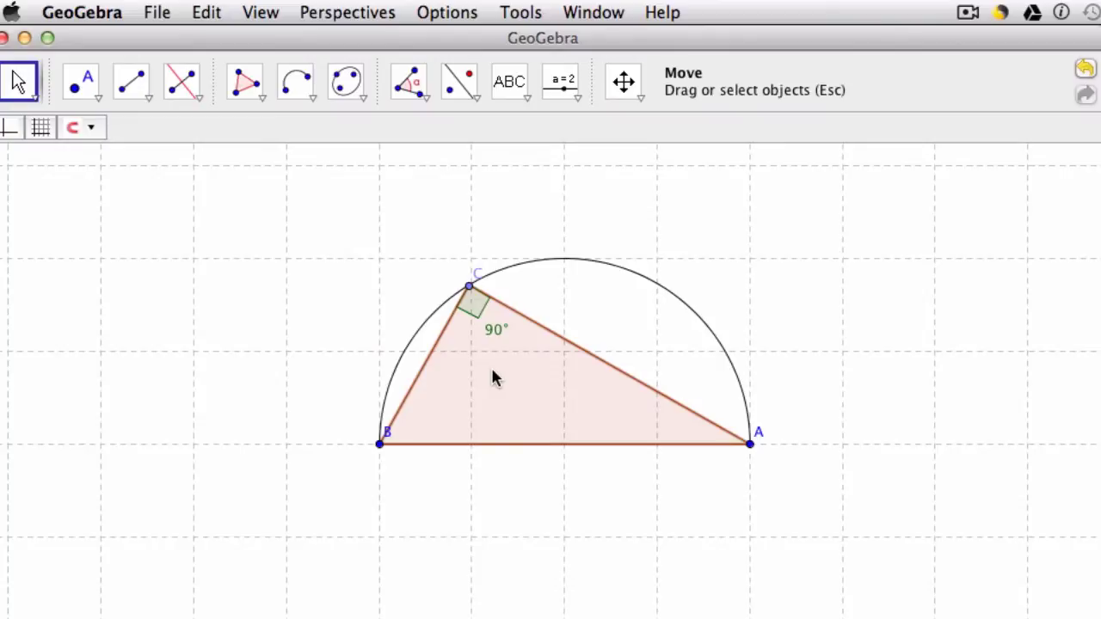
left_click(19, 81)
mouse_move(469, 285)
left_mouse_down()
mouse_move(570, 255)
mouse_move(728, 317)
mouse_move(659, 285)
mouse_move(580, 272)
mouse_move(456, 297)
mouse_move(380, 361)
mouse_move(487, 270)
mouse_move(644, 263)
mouse_move(677, 292)
left_mouse_up()
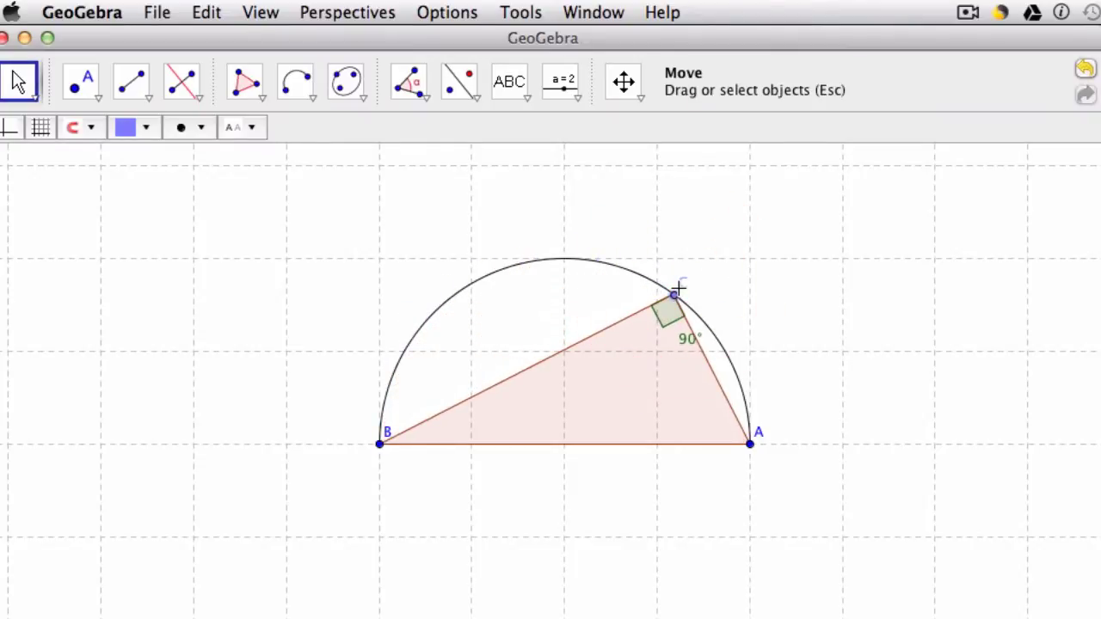
Shift the whole construction left to free space on the right
left_click(623, 83)
left_click_drag(866, 276, 505, 279)
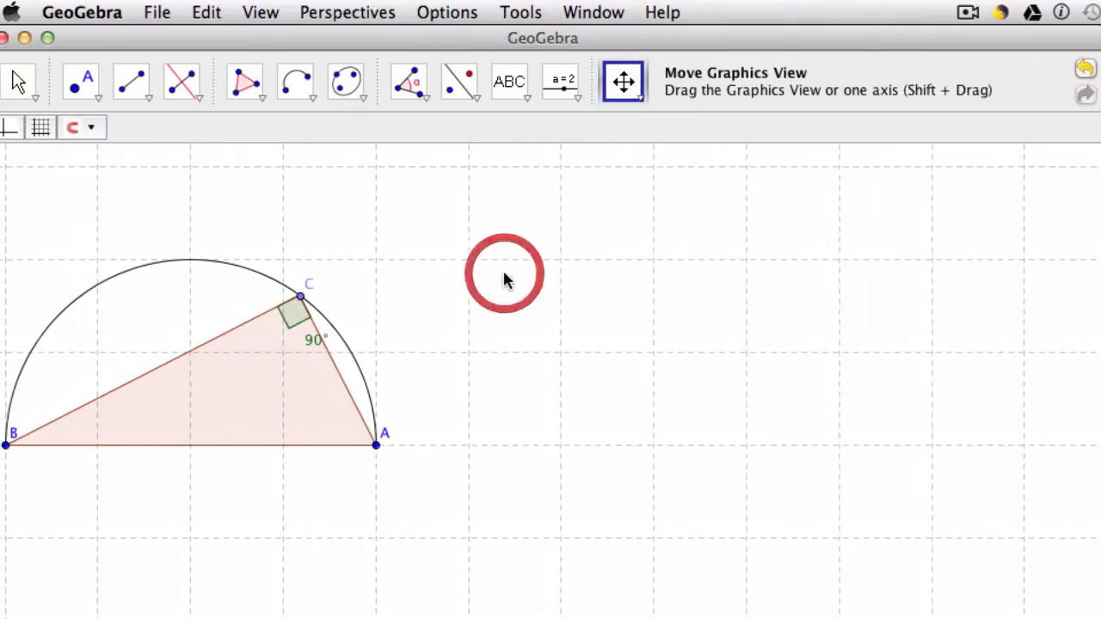
left_click(120, 84)
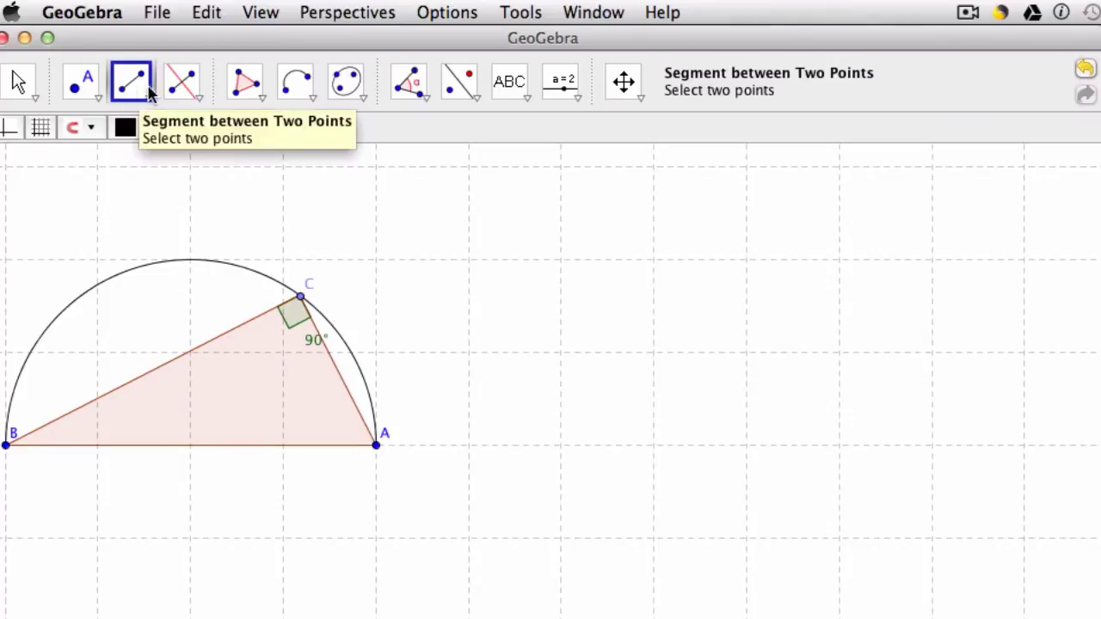
Draw a horizontal segment DE and mark its midpoint F
left_click(563, 446)
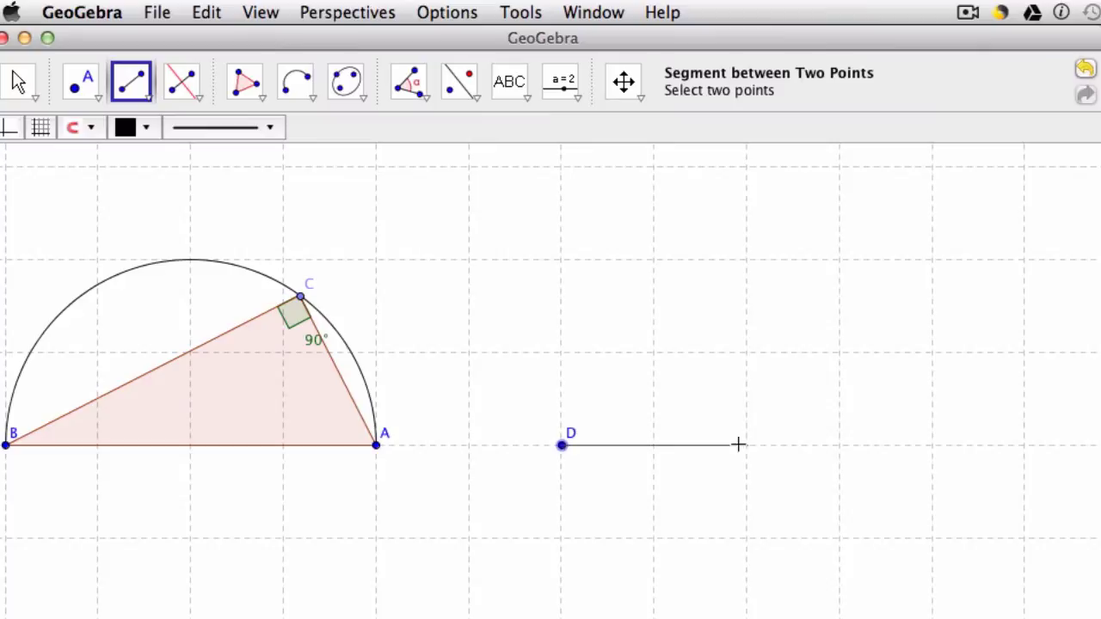
left_click(747, 445)
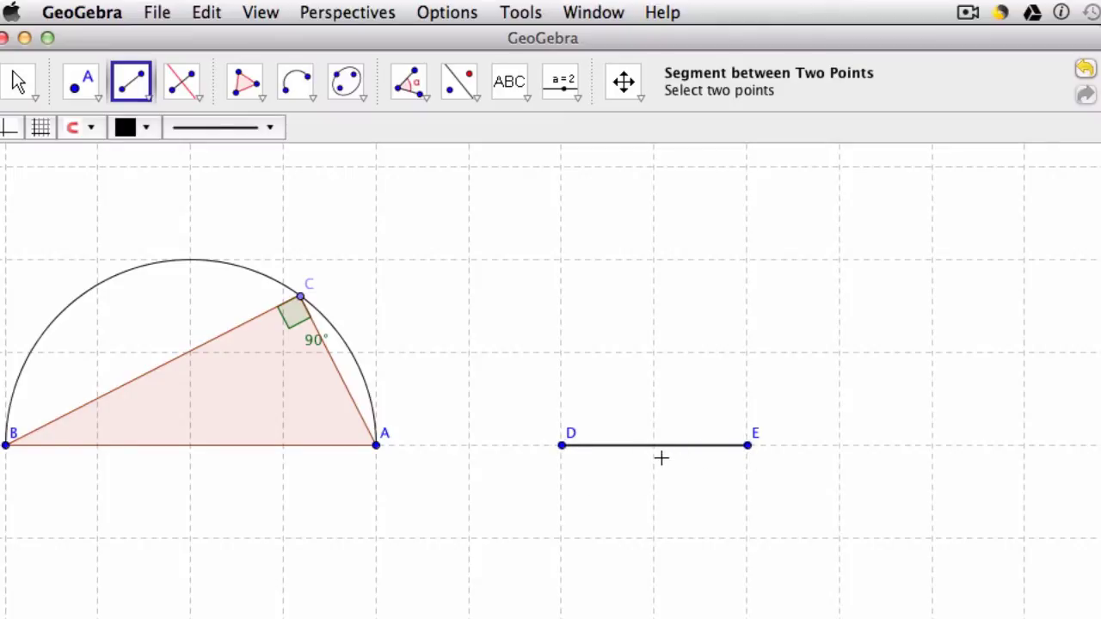
left_click(199, 100)
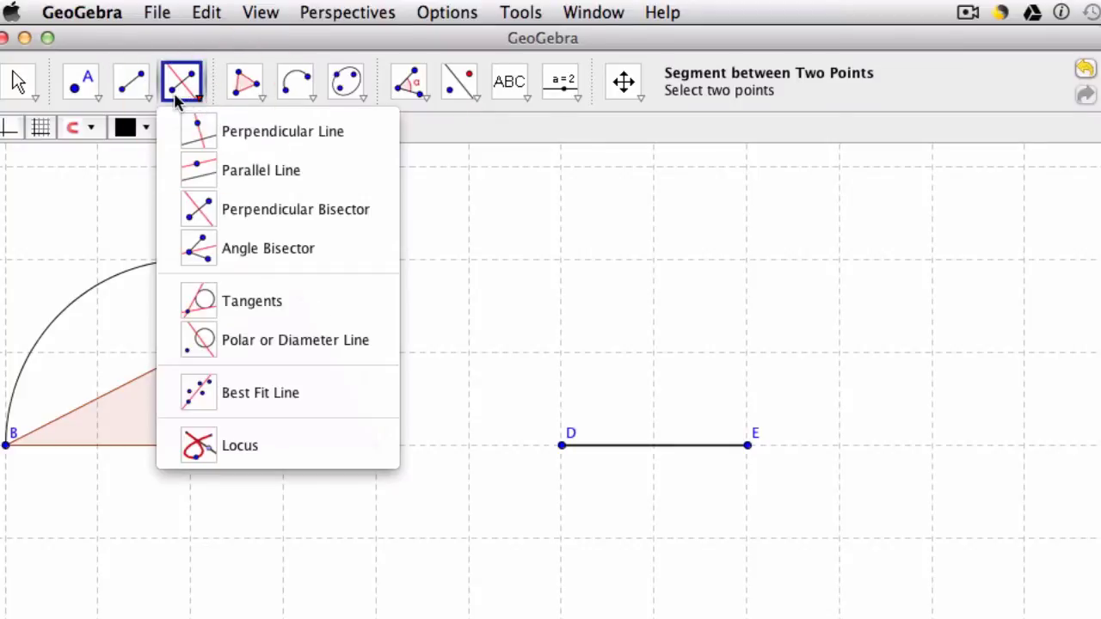
mouse_move(150, 99)
mouse_move(91, 93)
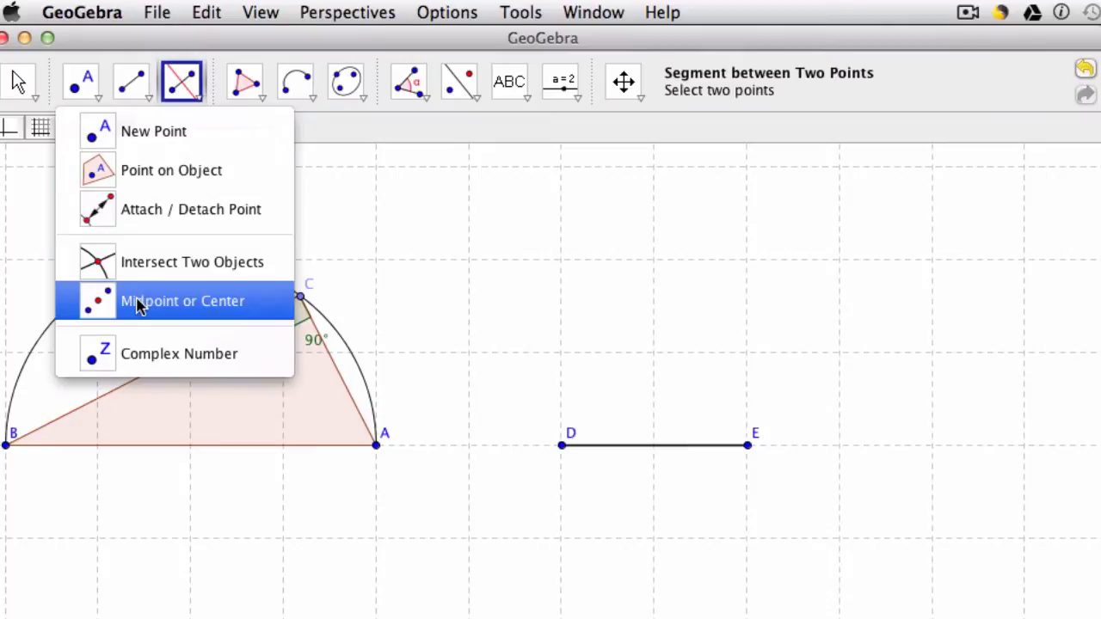
left_click(140, 300)
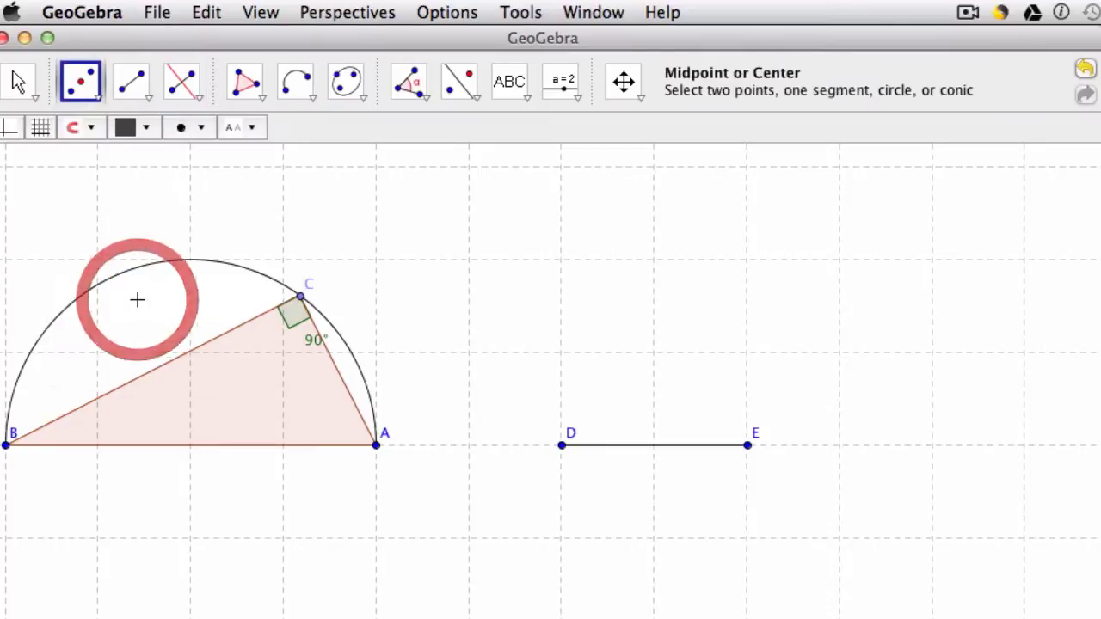
left_click(655, 445)
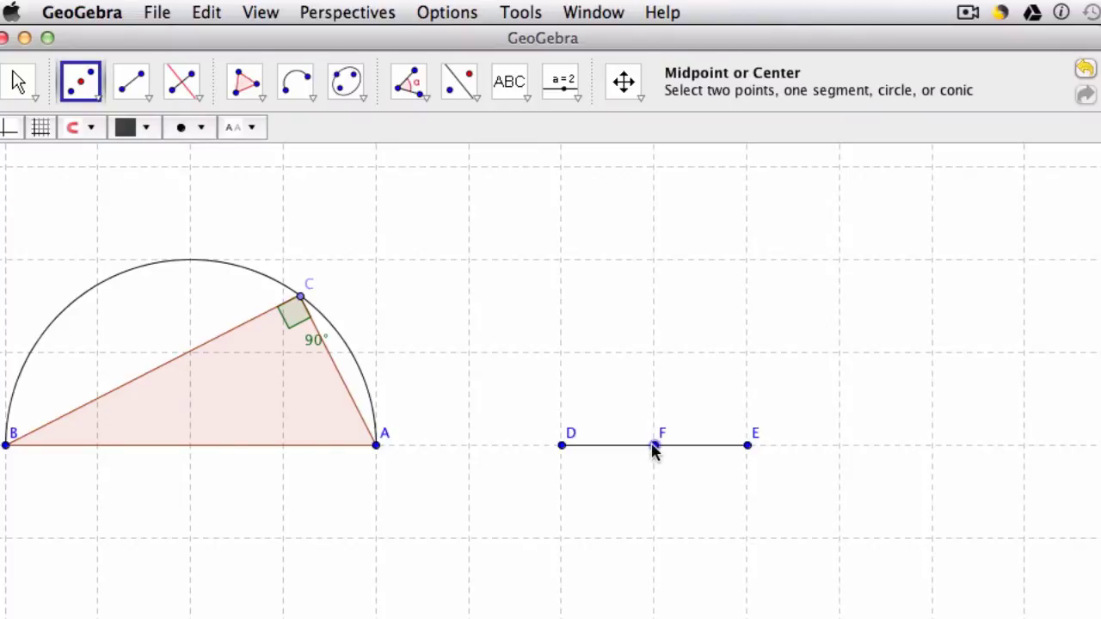
Draw the circle centred at F passing through E
left_click(296, 82)
left_click(296, 83)
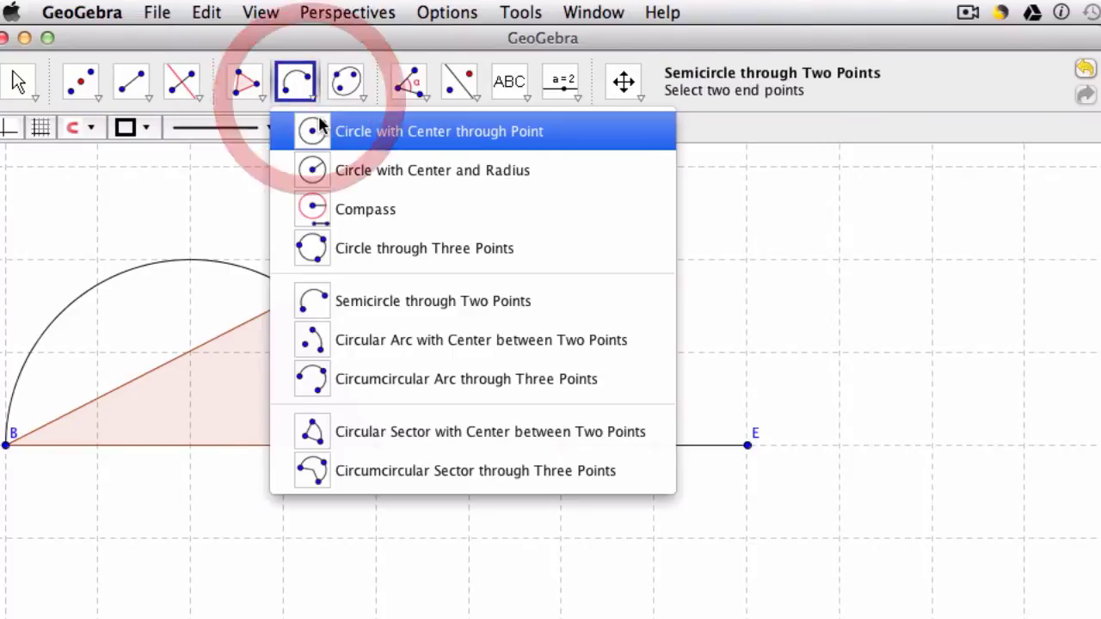
left_click(342, 127)
left_click(654, 445)
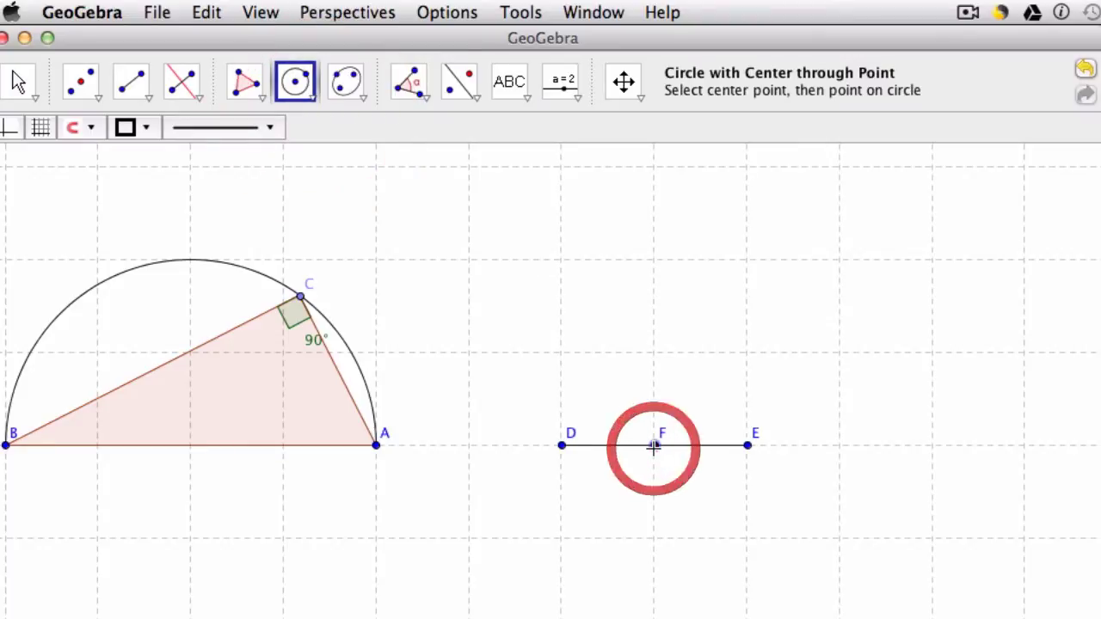
left_click(747, 447)
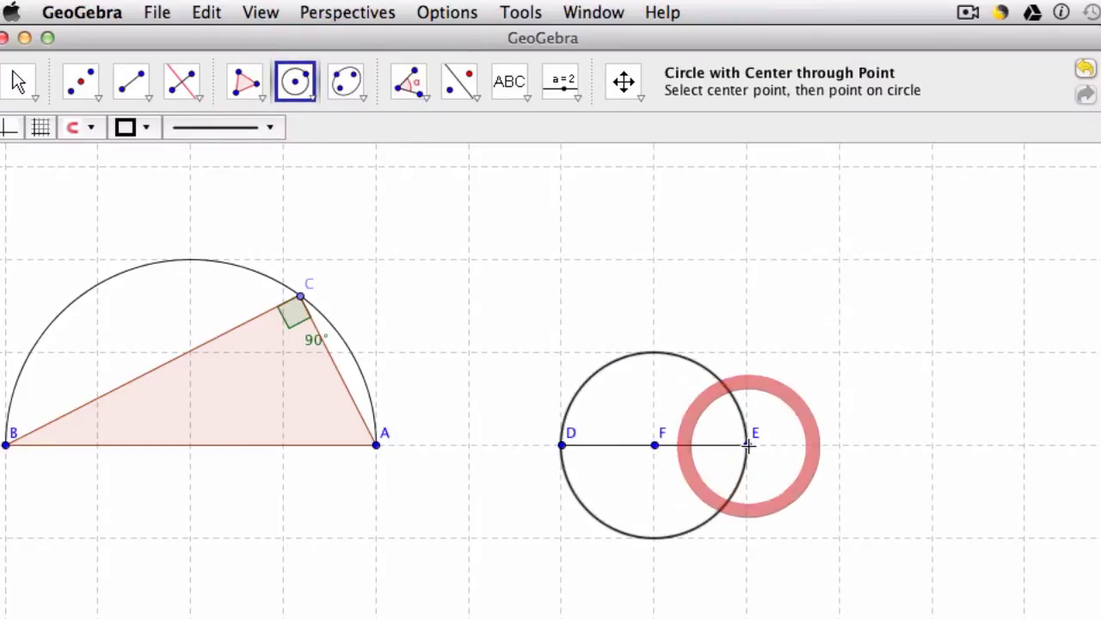
Place point G on the new circle and slide it toward E
left_click(19, 81)
left_click(30, 99)
left_click(93, 100)
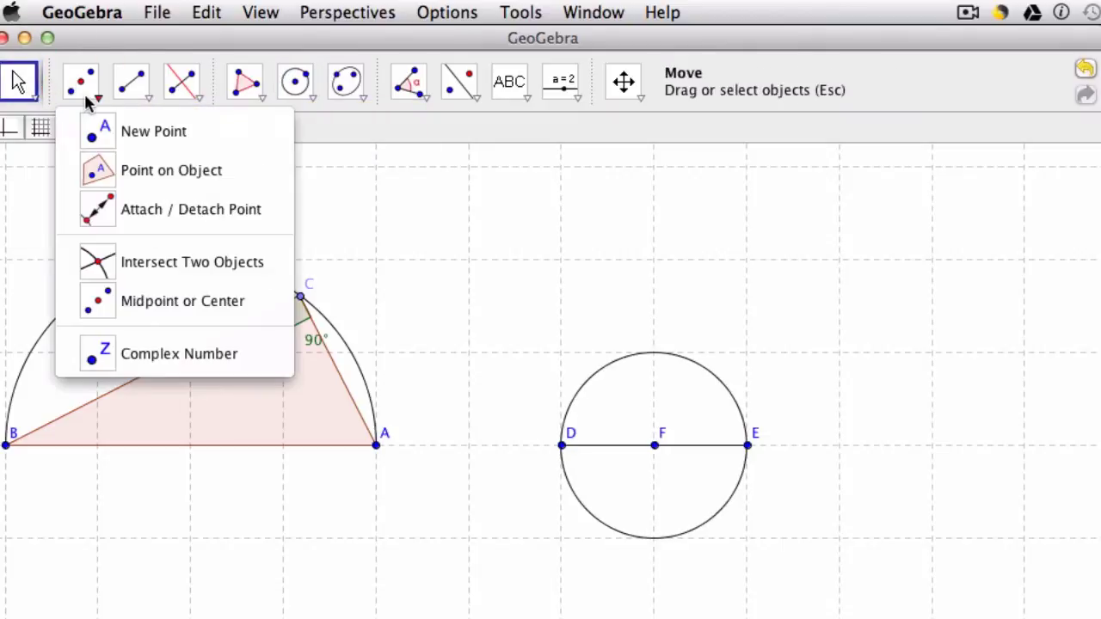
left_click(95, 130)
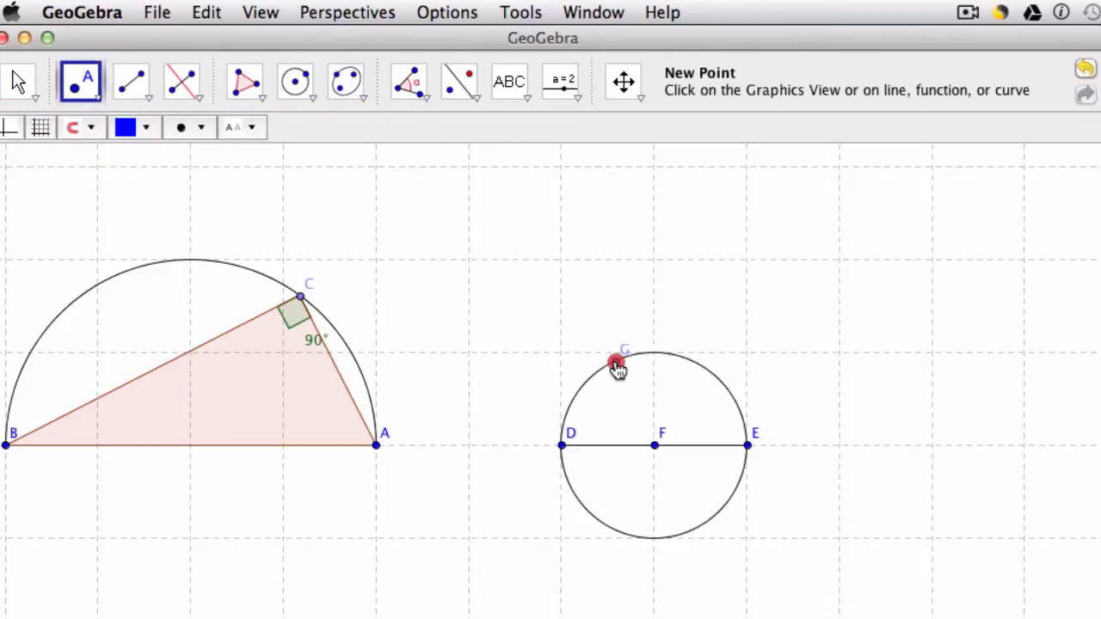
left_click(616, 362)
left_click(17, 81)
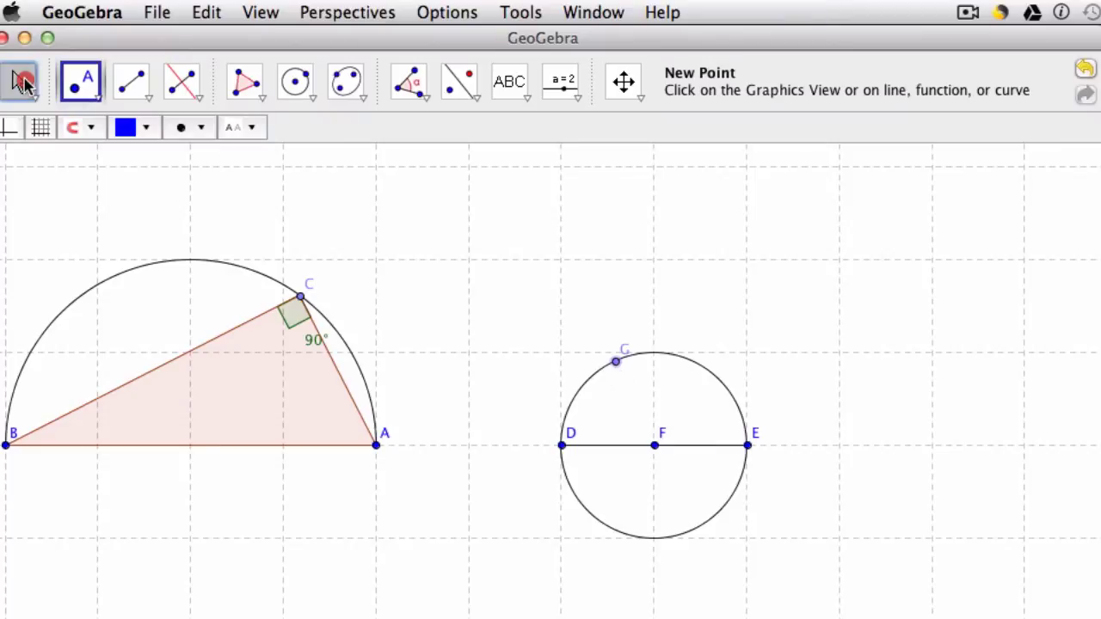
left_click_drag(614, 364, 721, 381)
Enlarge and centre the circle, then move G to its upper-left part
scroll(831, 411, "up", 5)
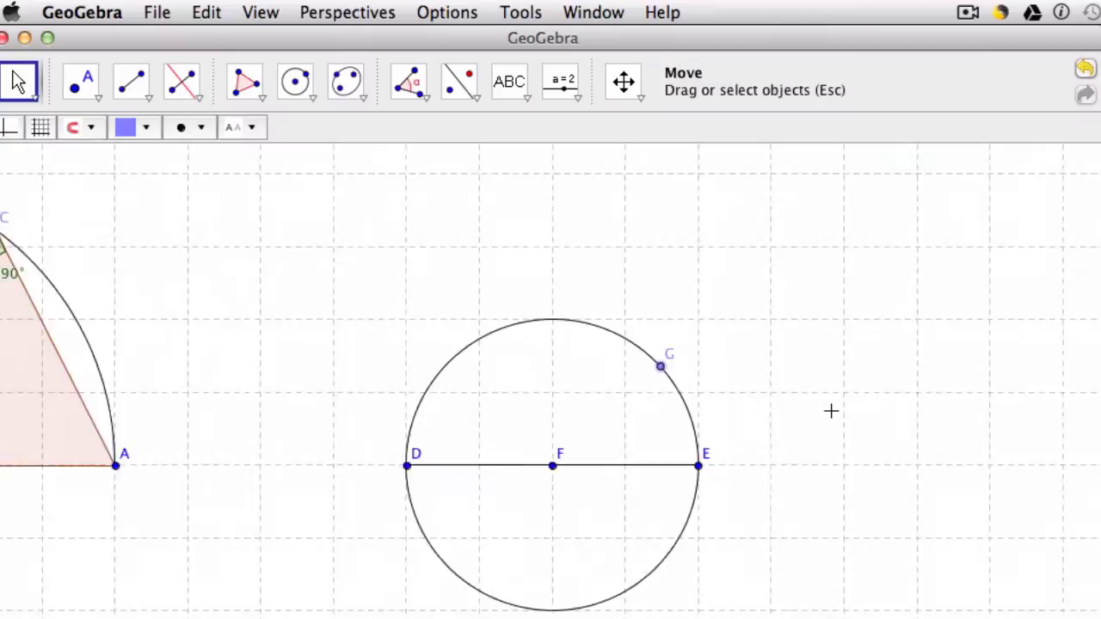
left_click(623, 83)
left_click_drag(663, 359, 696, 292)
left_click(19, 84)
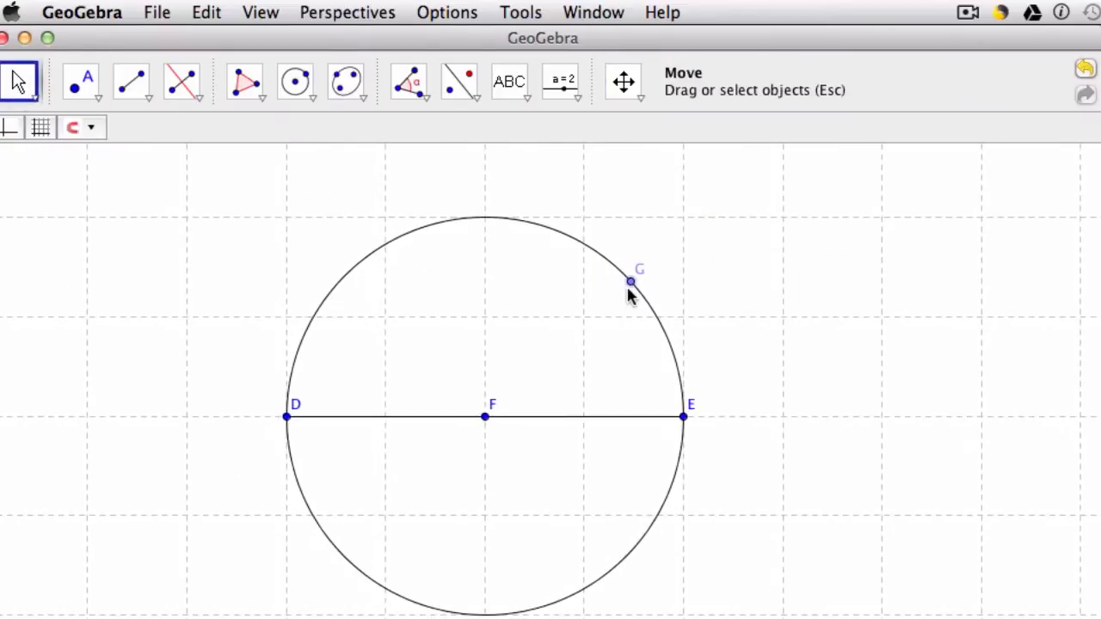
left_click_drag(629, 289, 442, 341)
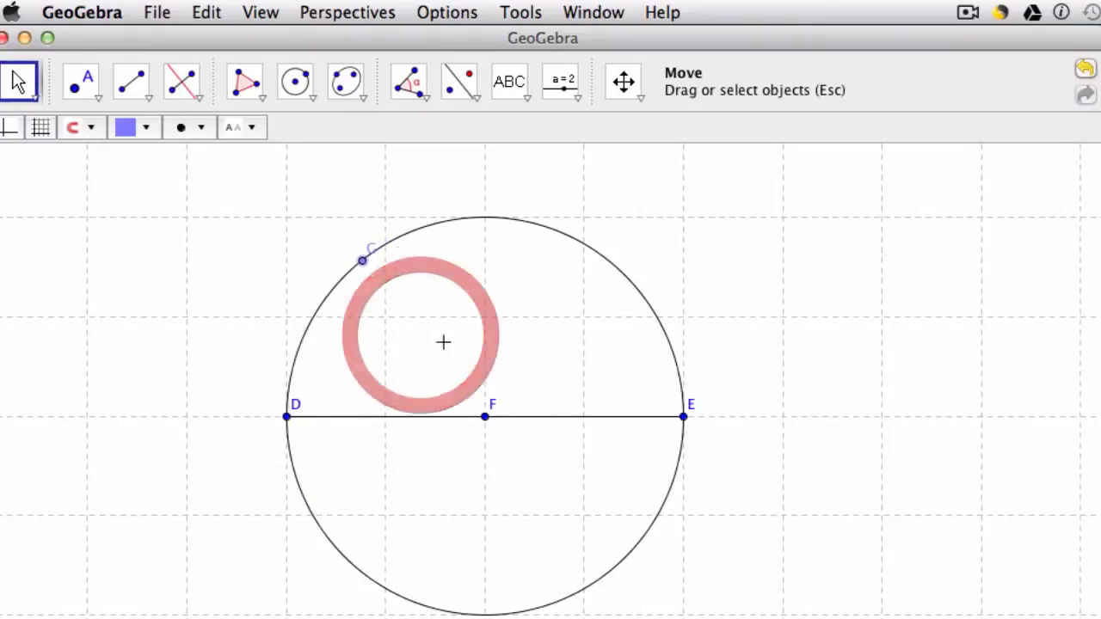
Draw the shaded triangle through vertices E, D and G
left_click(245, 93)
mouse_move(295, 95)
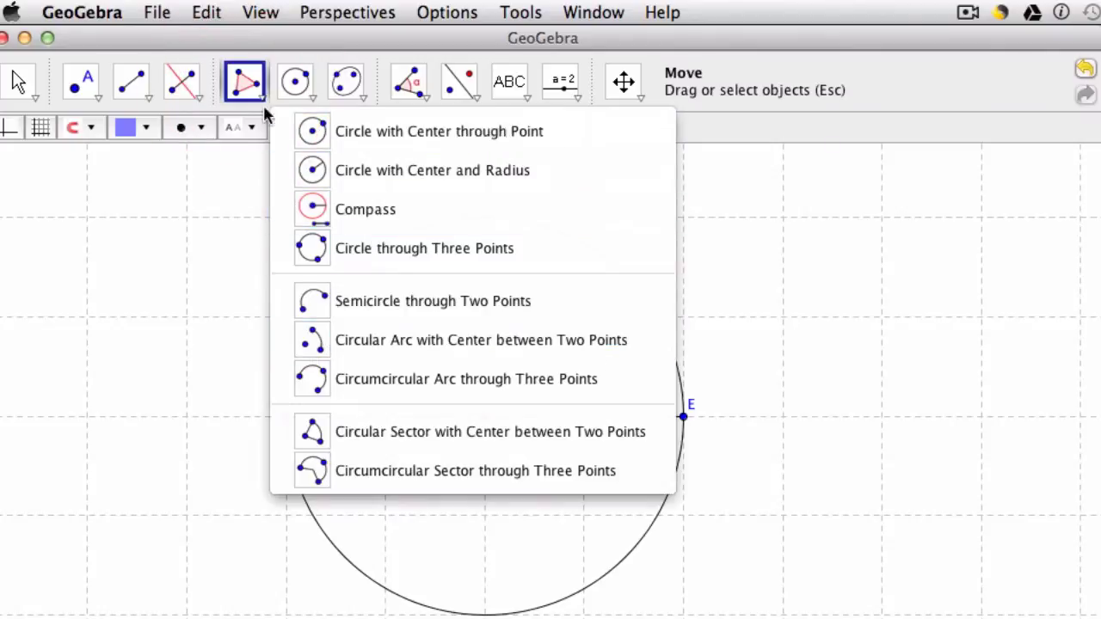
left_click(245, 82)
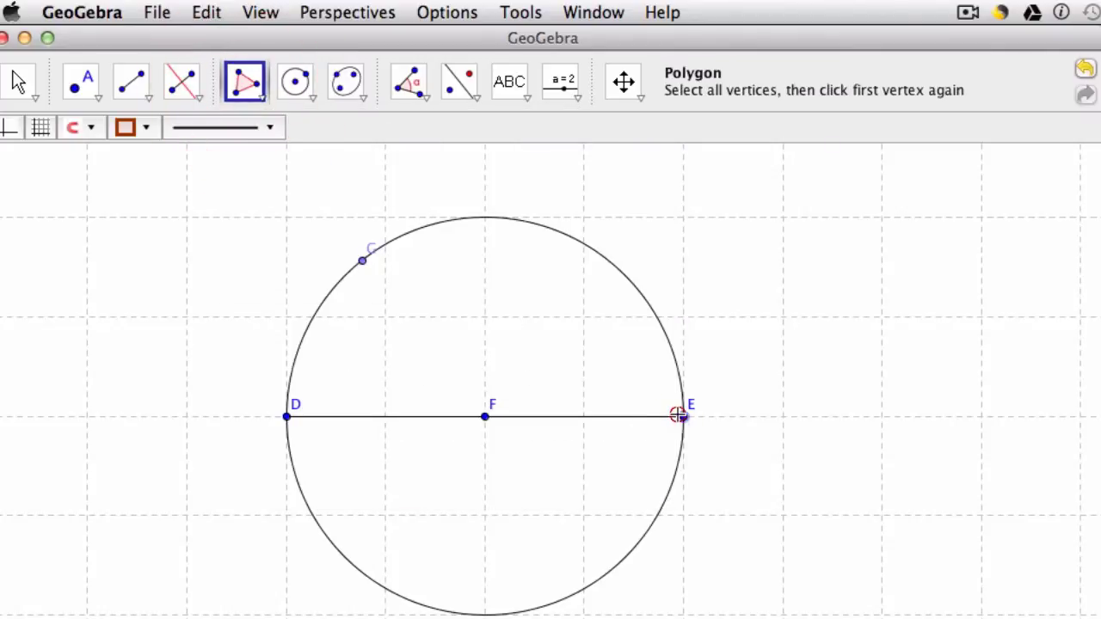
left_click(678, 415)
left_click(287, 416)
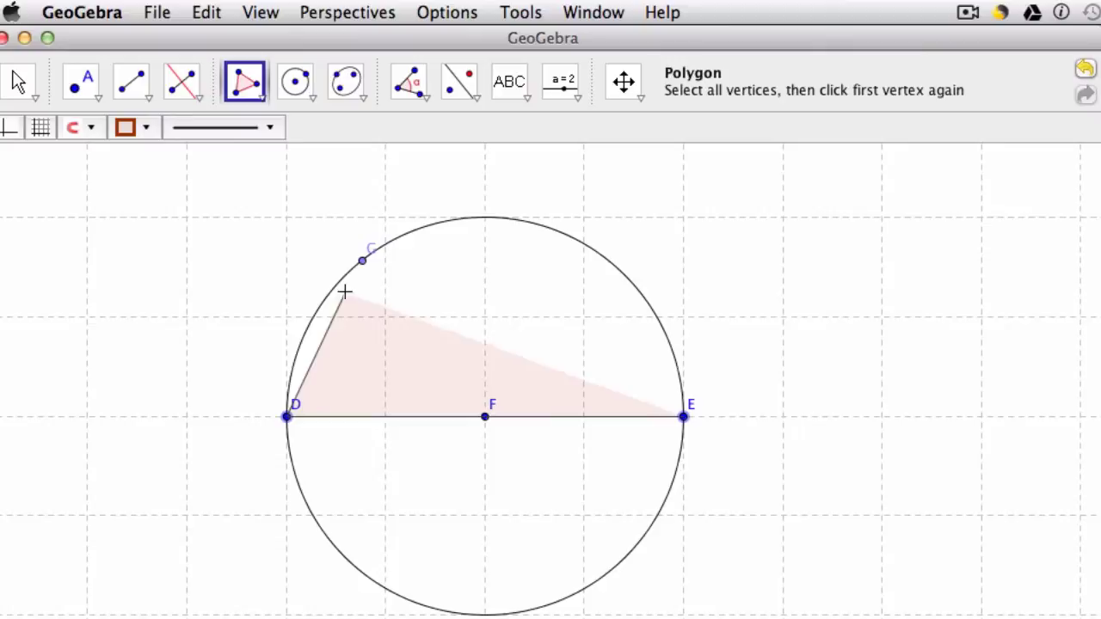
left_click(361, 263)
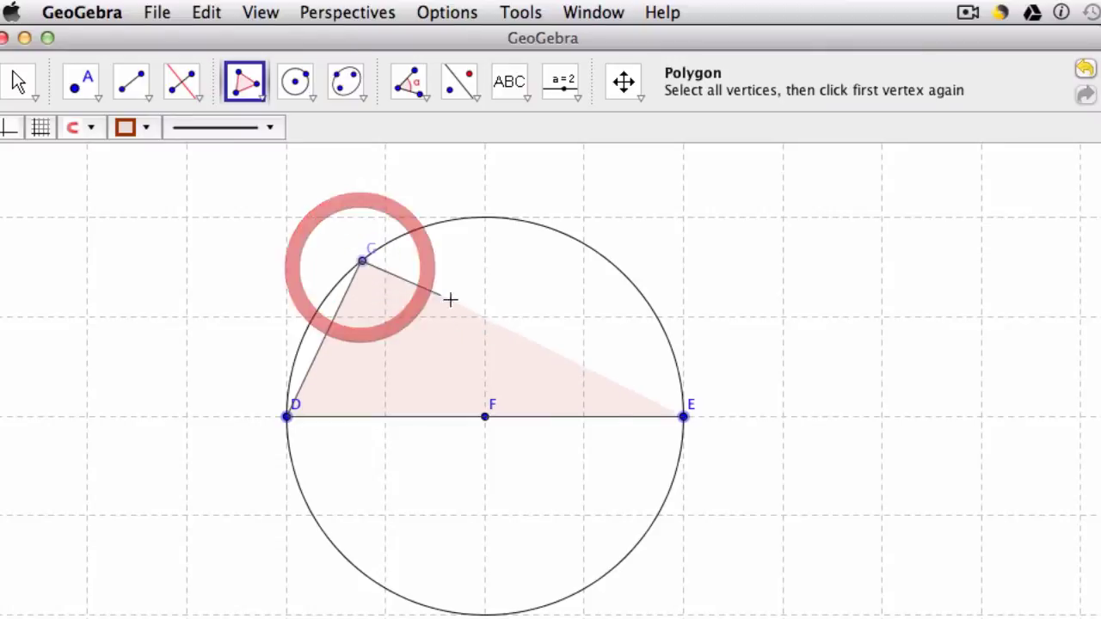
left_click(683, 416)
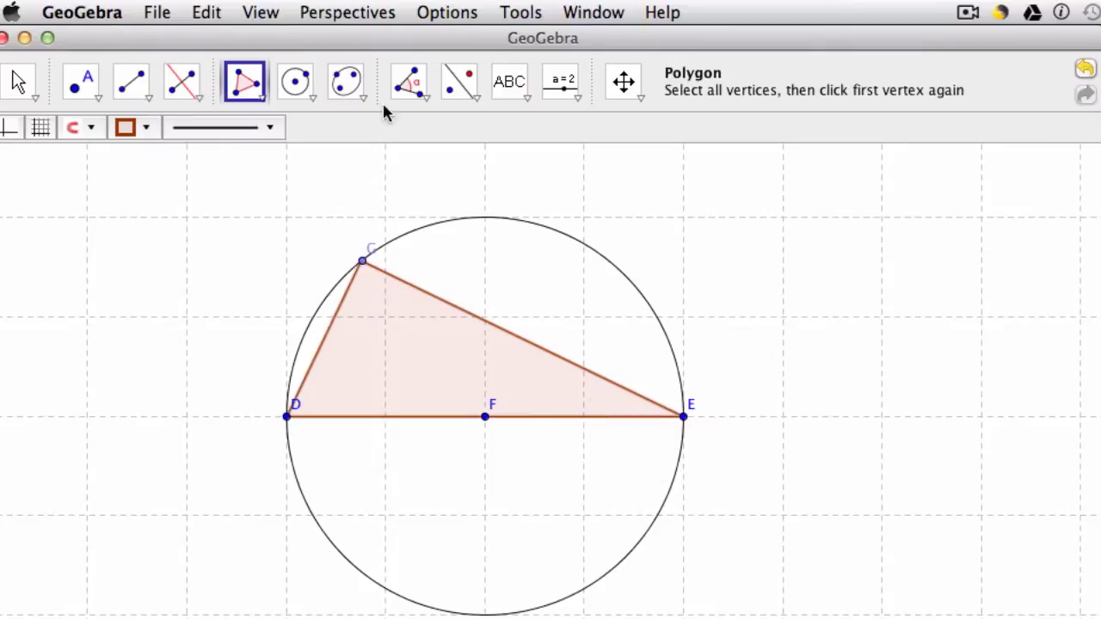
Mark the 90° angle DGE at G and move its label outside the marker
left_click(407, 83)
left_click(413, 138)
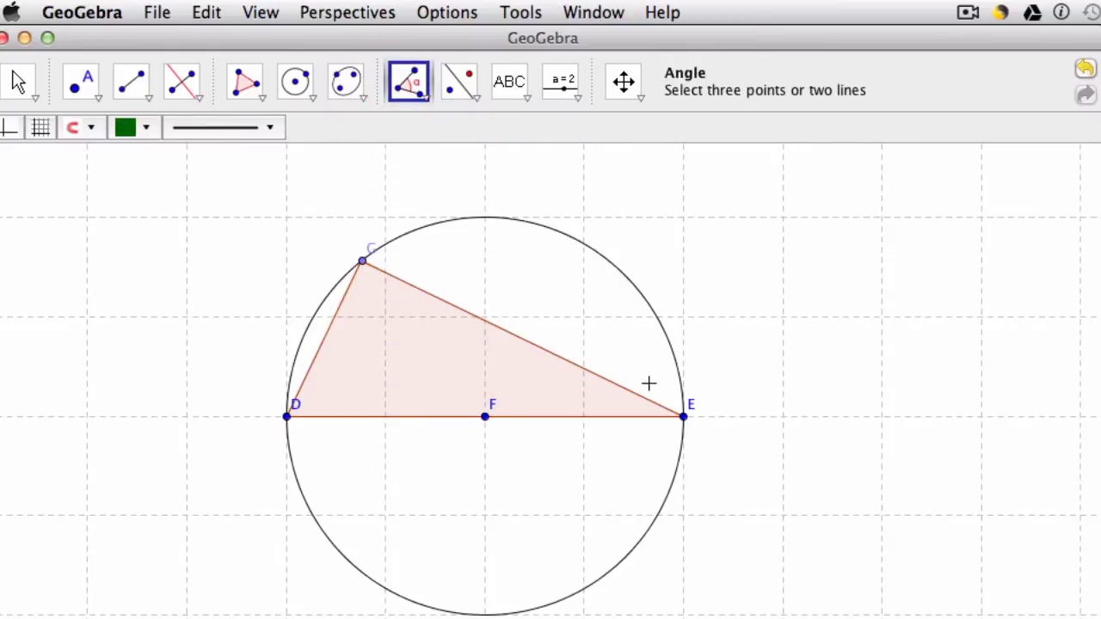
left_click(362, 261)
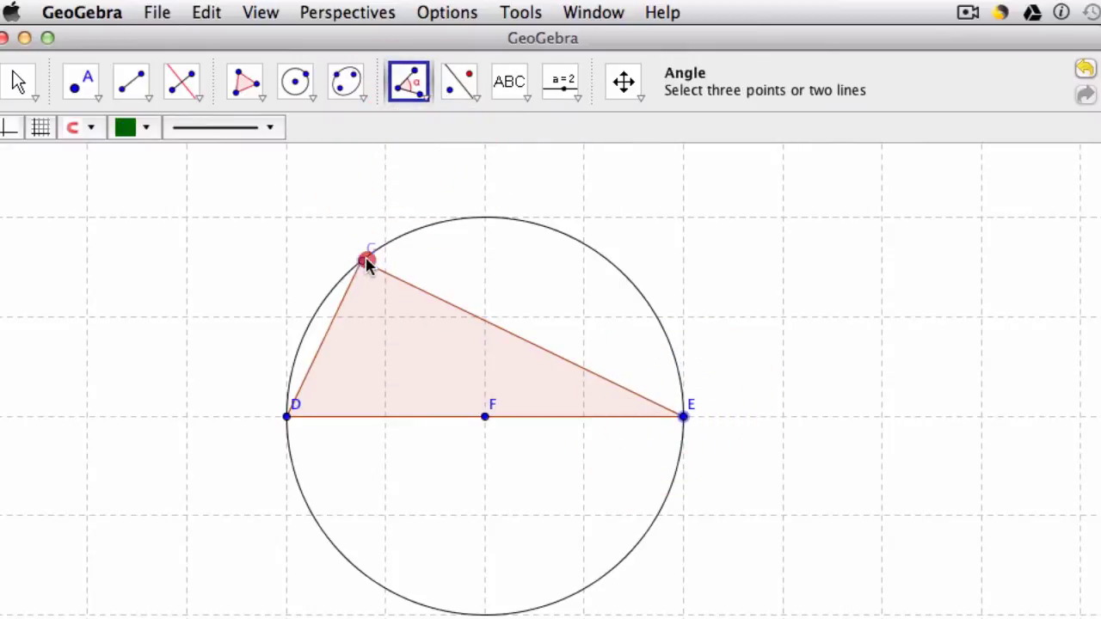
left_click(289, 416)
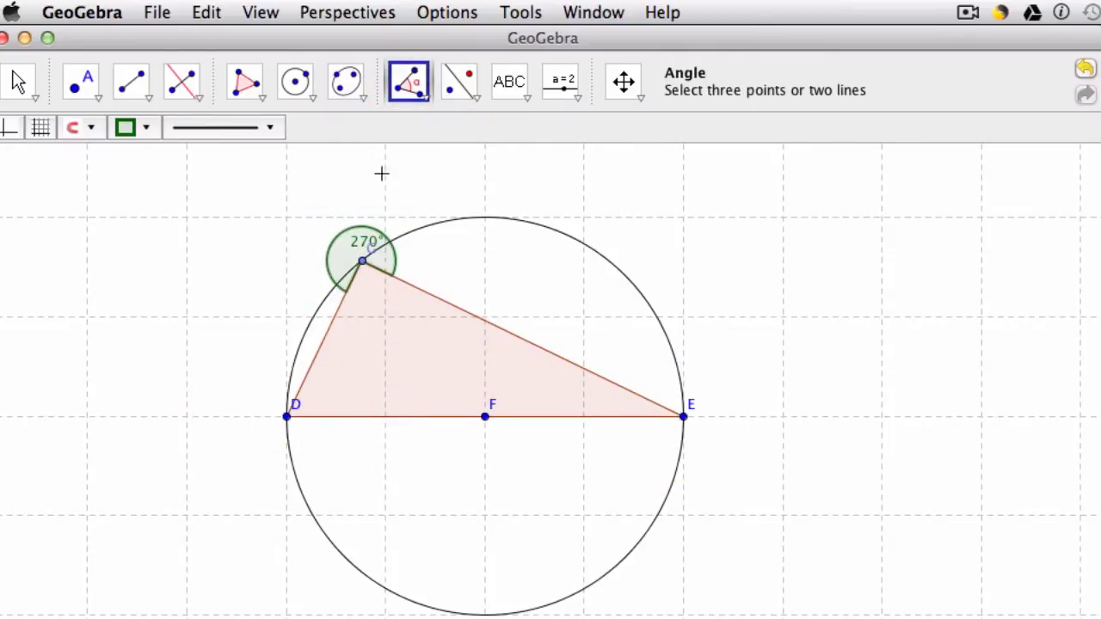
left_click(287, 416)
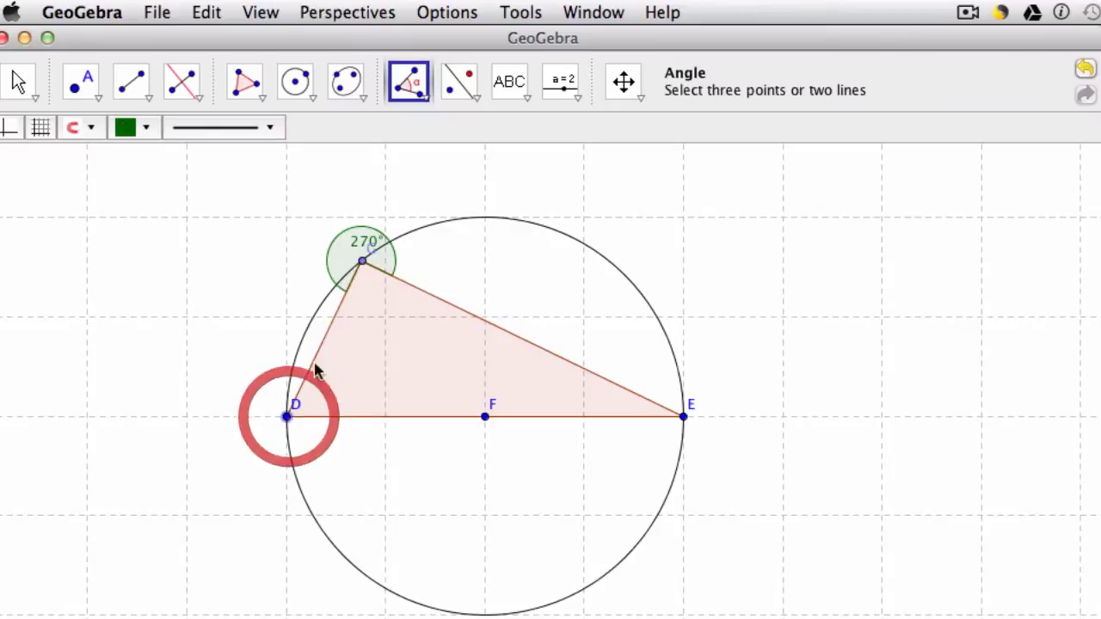
left_click(362, 263)
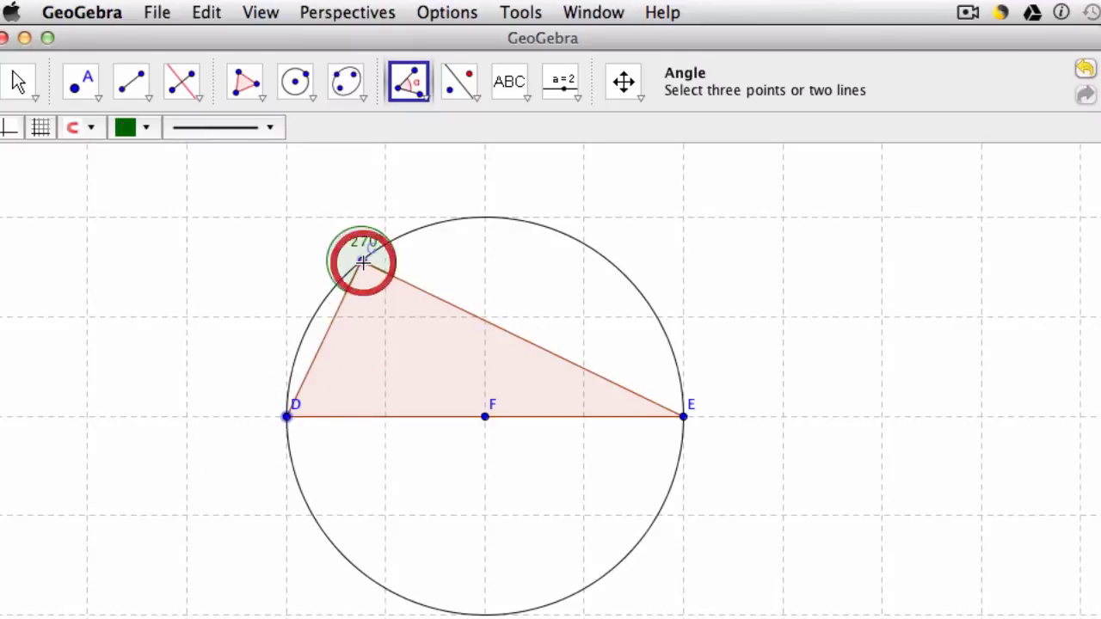
left_click(681, 415)
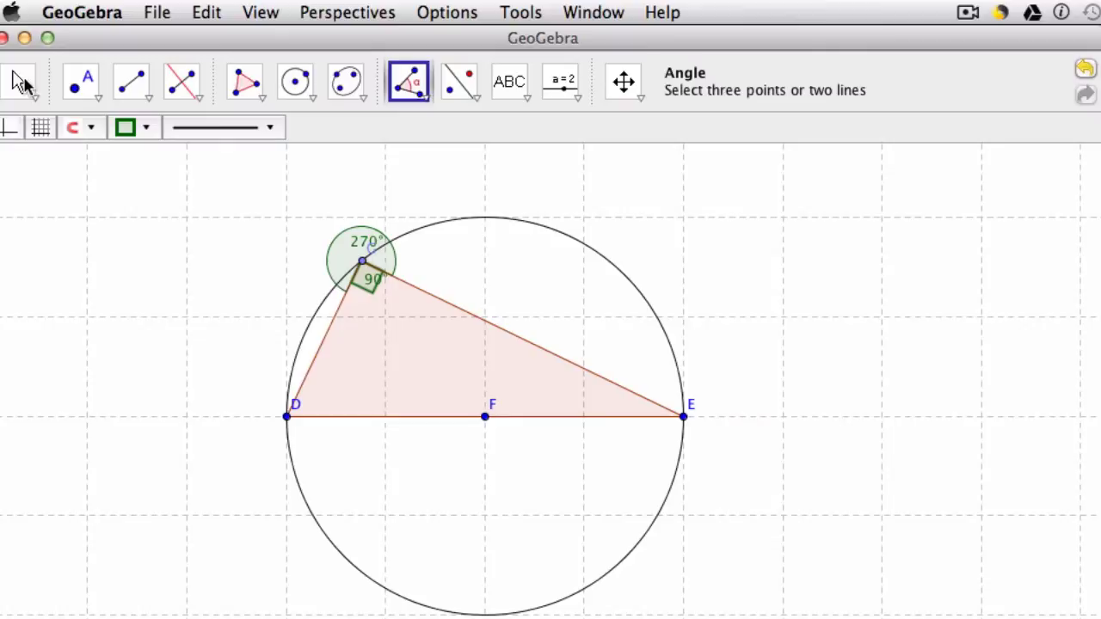
left_click(23, 82)
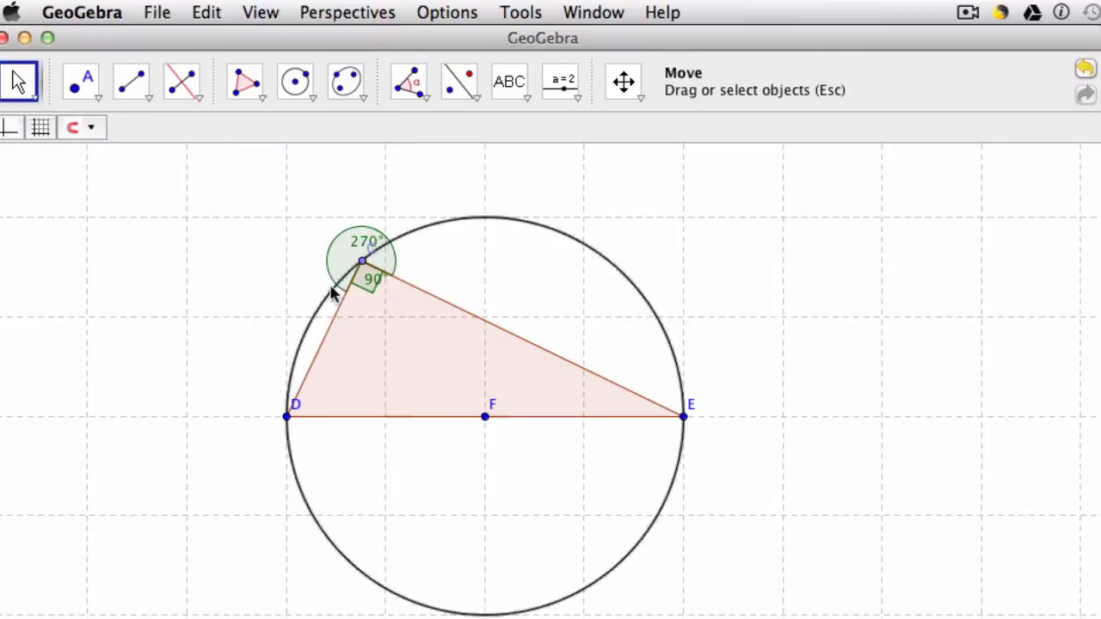
mouse_move(375, 288)
left_mouse_down()
mouse_move(373, 278)
mouse_move(391, 306)
left_mouse_up()
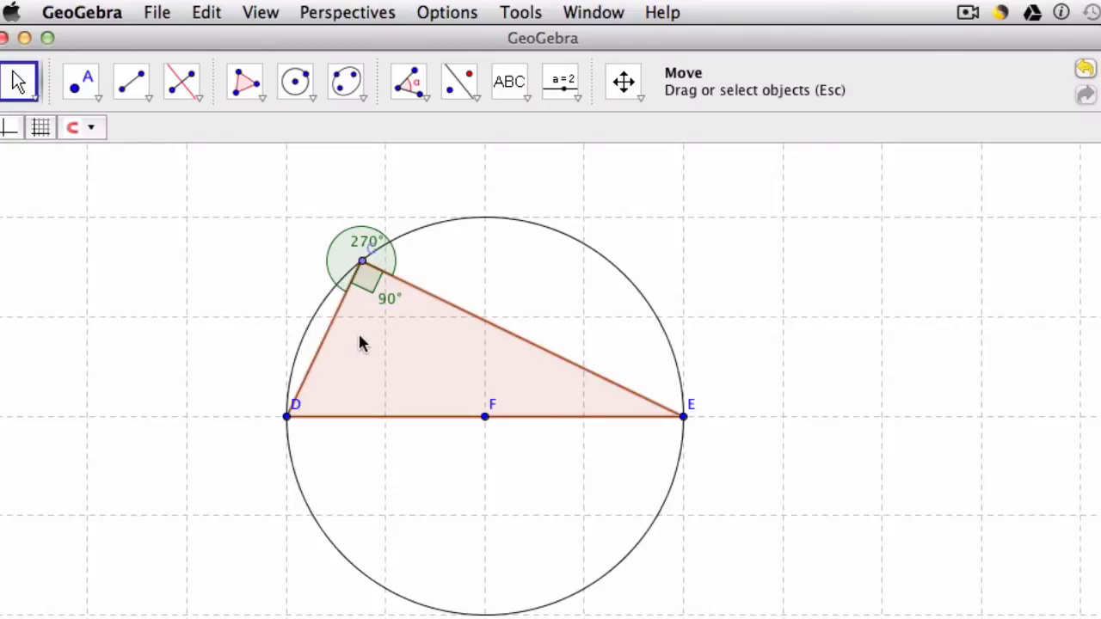
Drag G around the circle up near the top, keeping the 90° angle at G
left_click(19, 82)
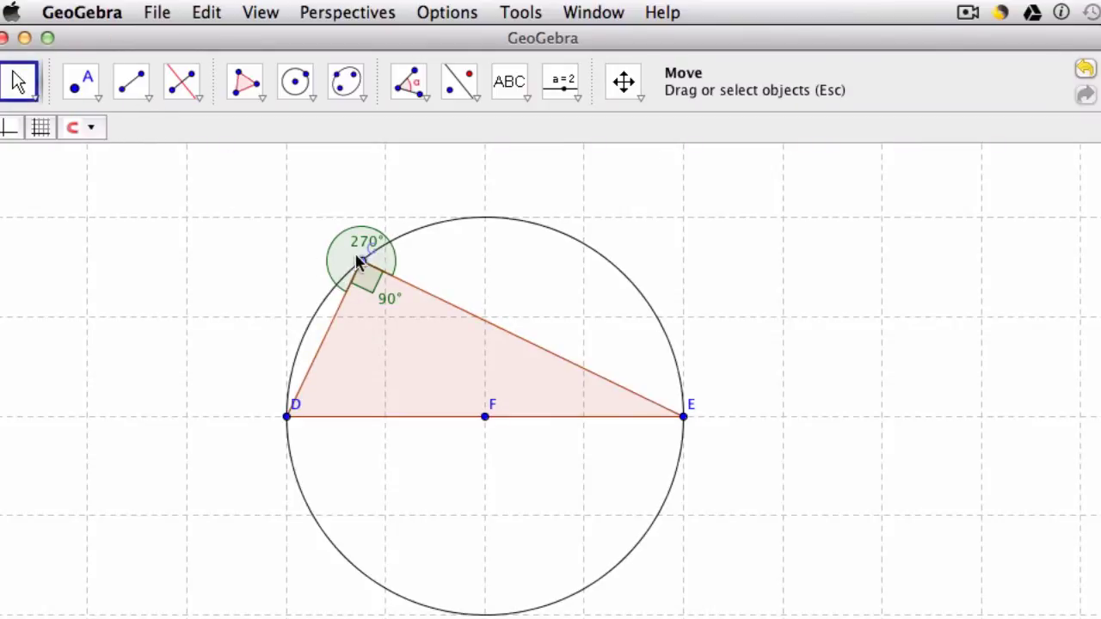
left_click_drag(360, 262, 357, 339)
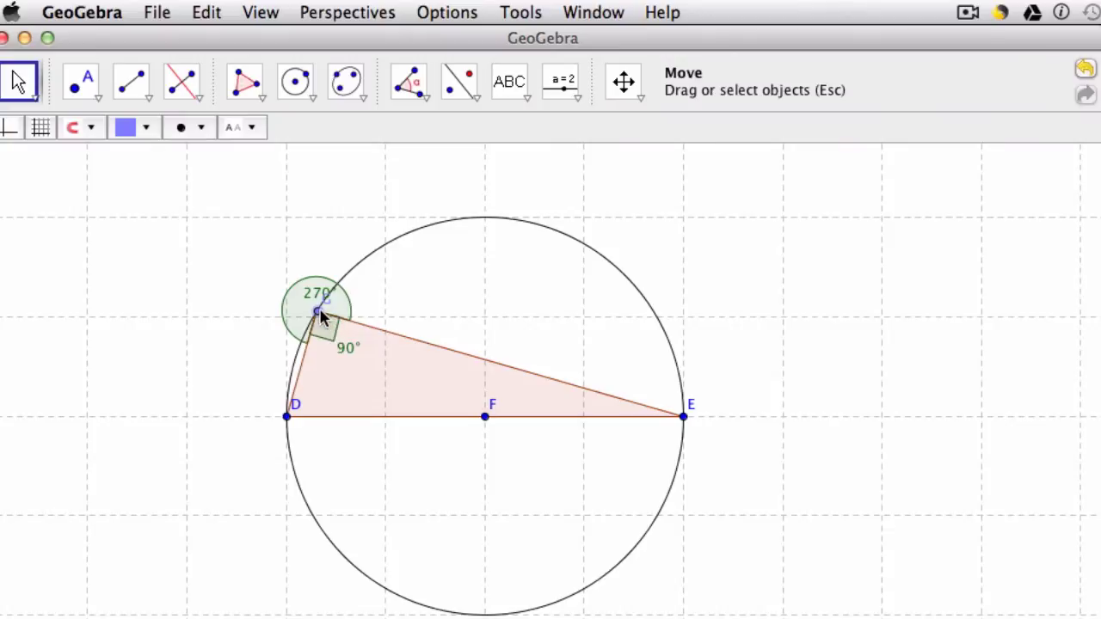
left_click_drag(319, 312, 445, 223)
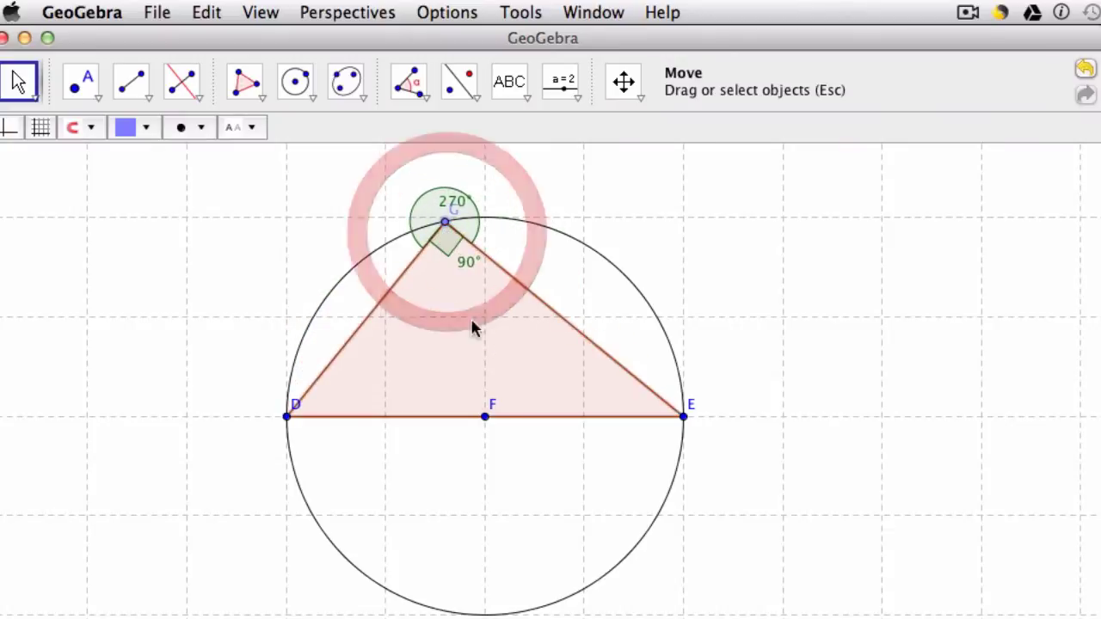
Draw the radius segment from centre F to point G
left_click(131, 82)
left_click(485, 417)
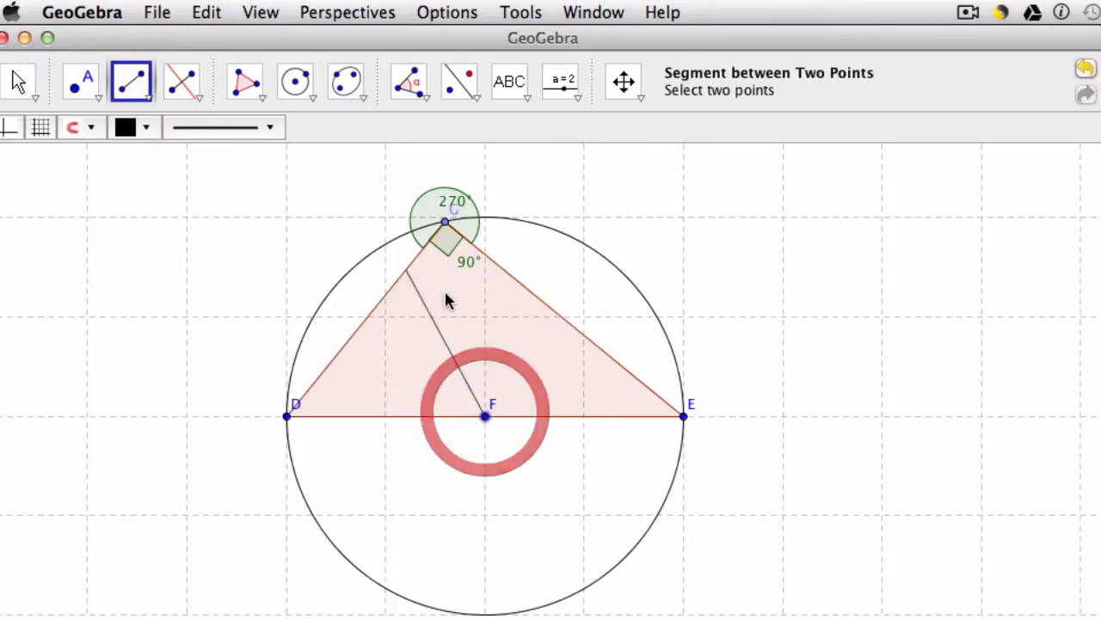
left_click(443, 223)
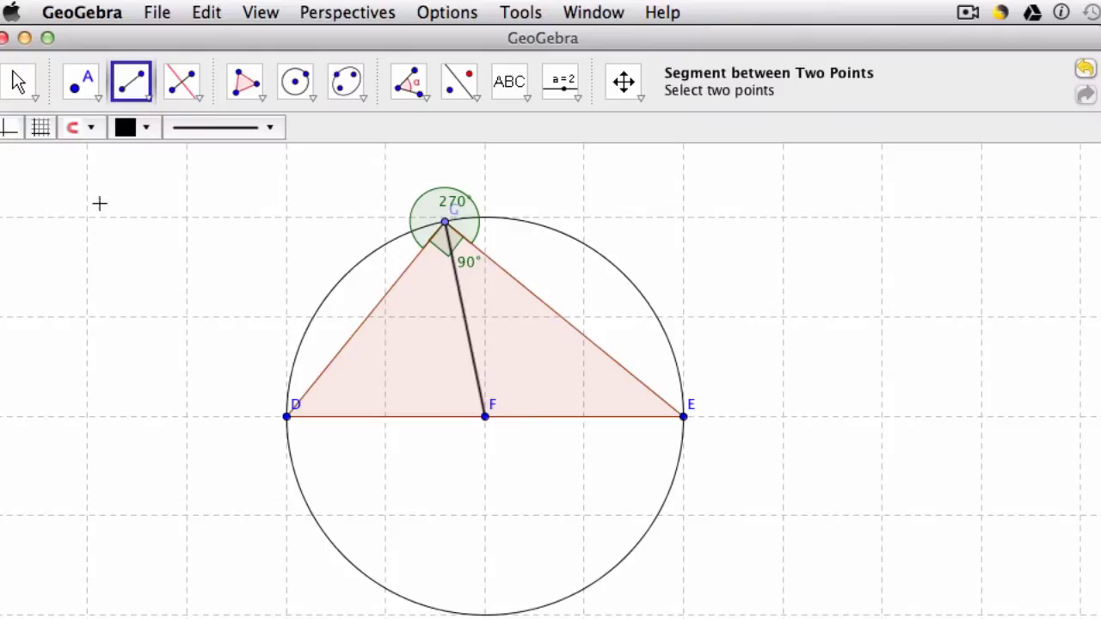
Choose the Distance or Length measuring tool
left_click(146, 95)
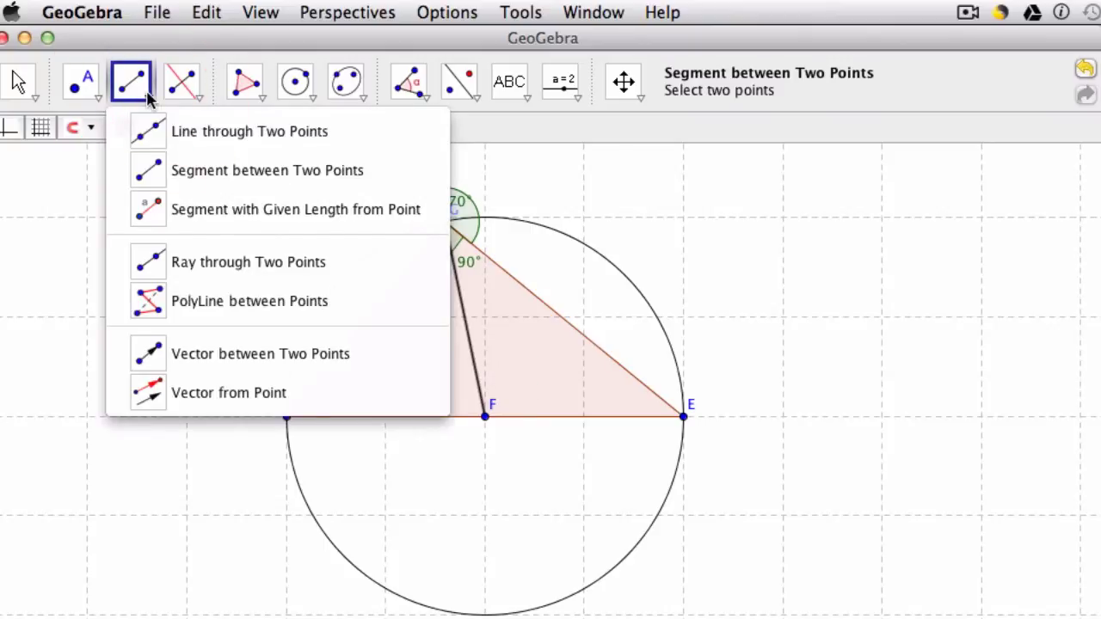
mouse_move(98, 94)
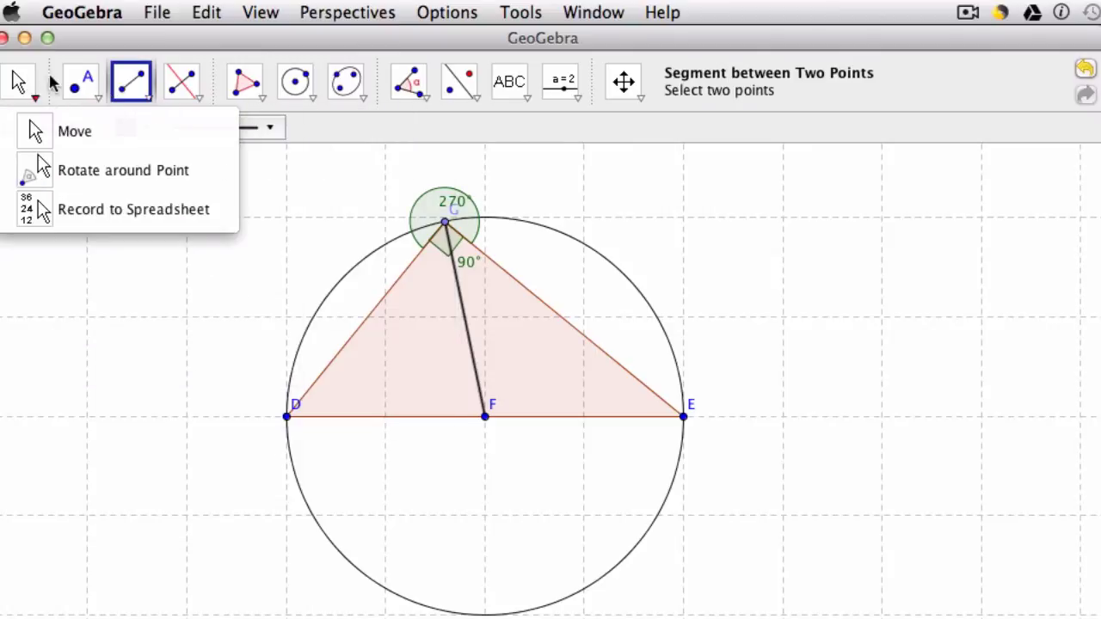
mouse_move(192, 103)
mouse_move(307, 93)
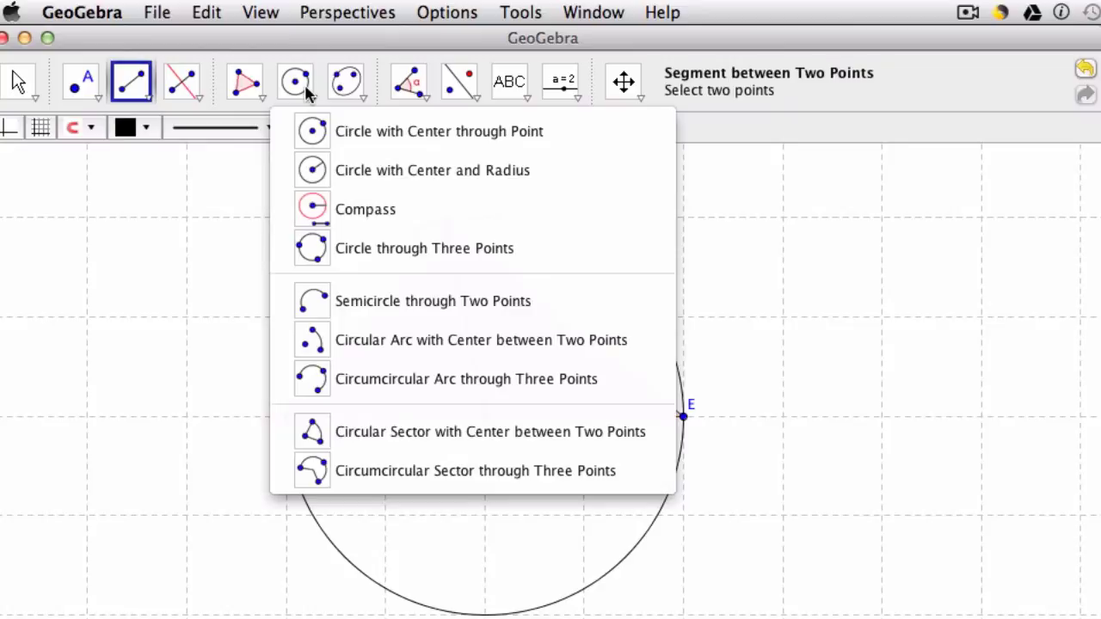
mouse_move(411, 89)
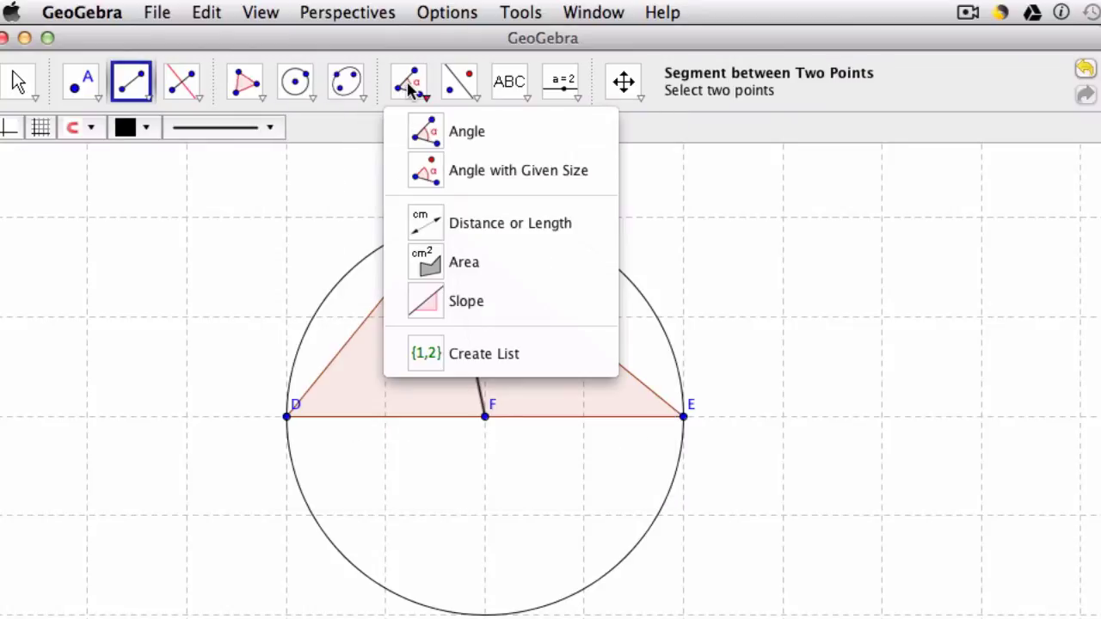
left_click(454, 229)
Measure the radius distances FD = 1 and FE = 1 on the figure
left_click(471, 352)
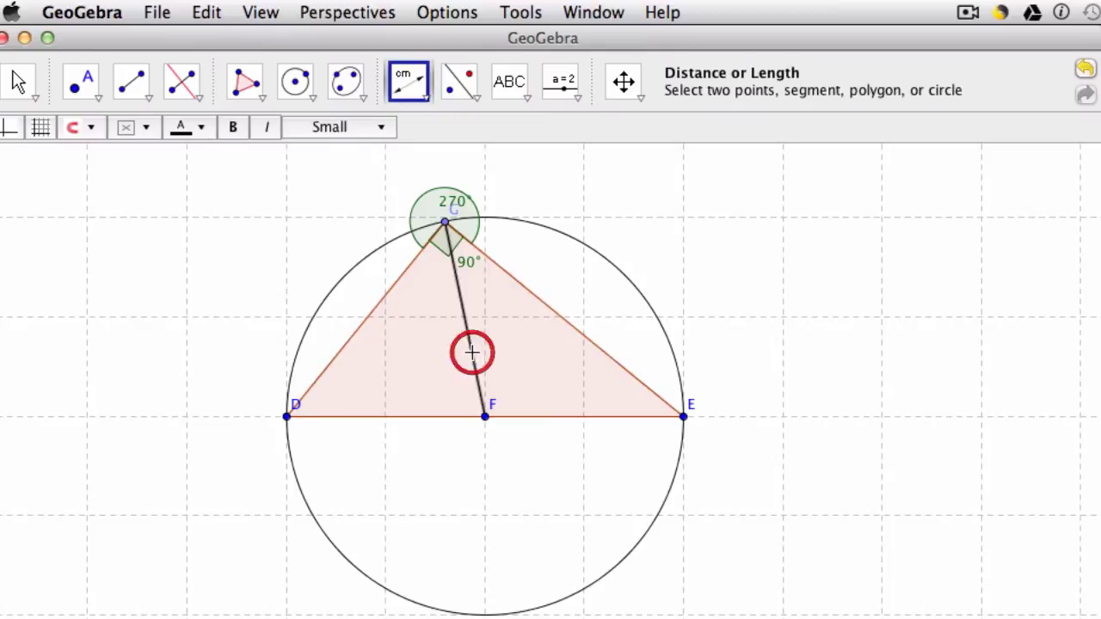
left_click(421, 416)
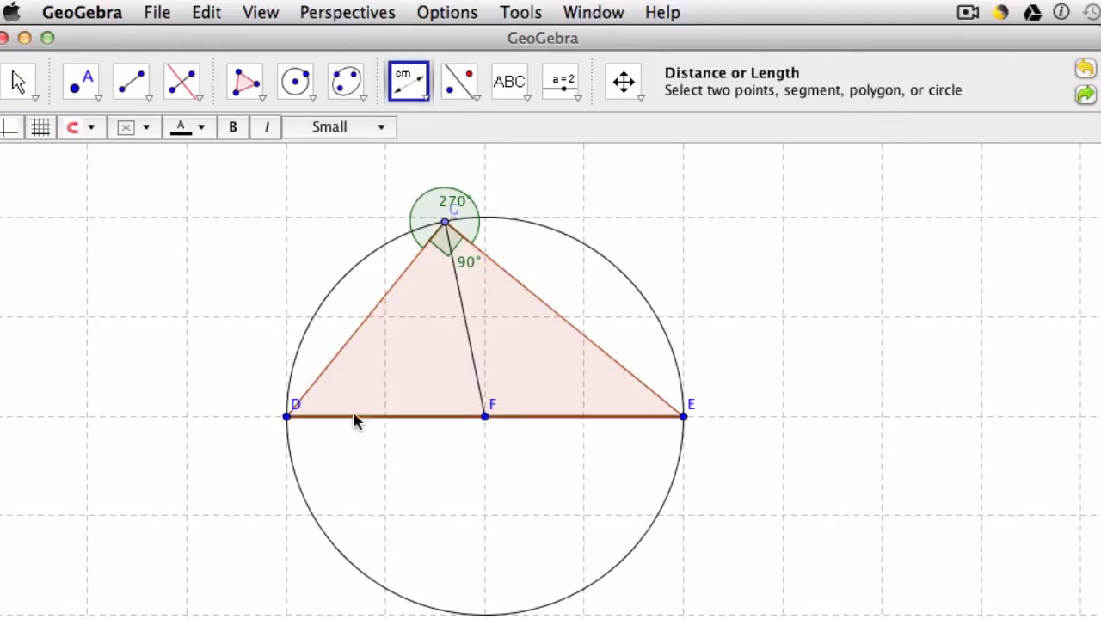
left_click(485, 420)
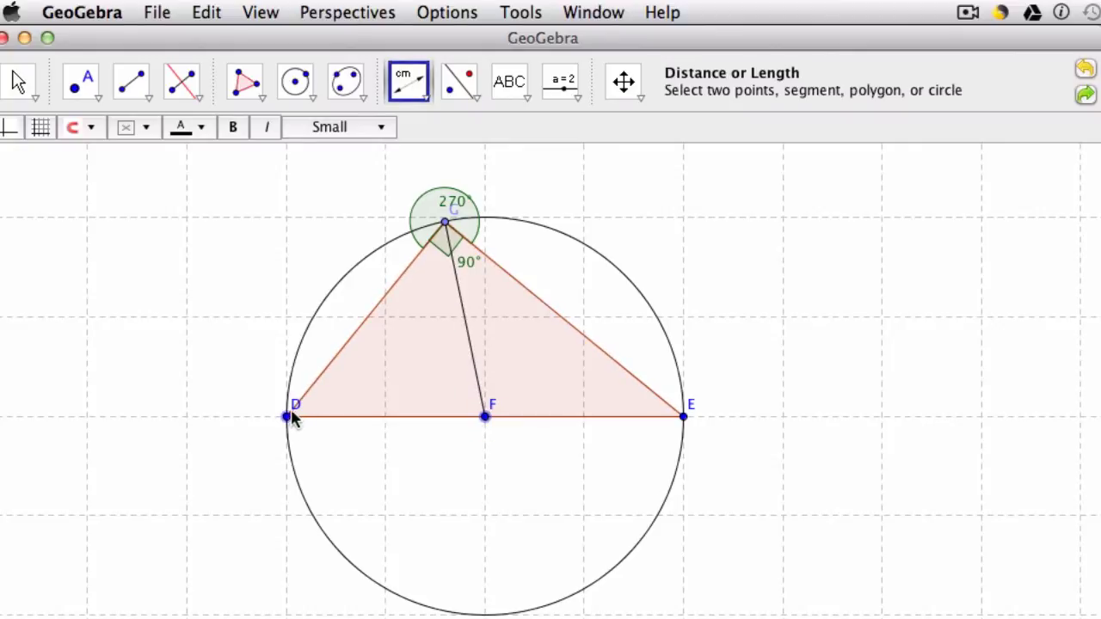
left_click(289, 416)
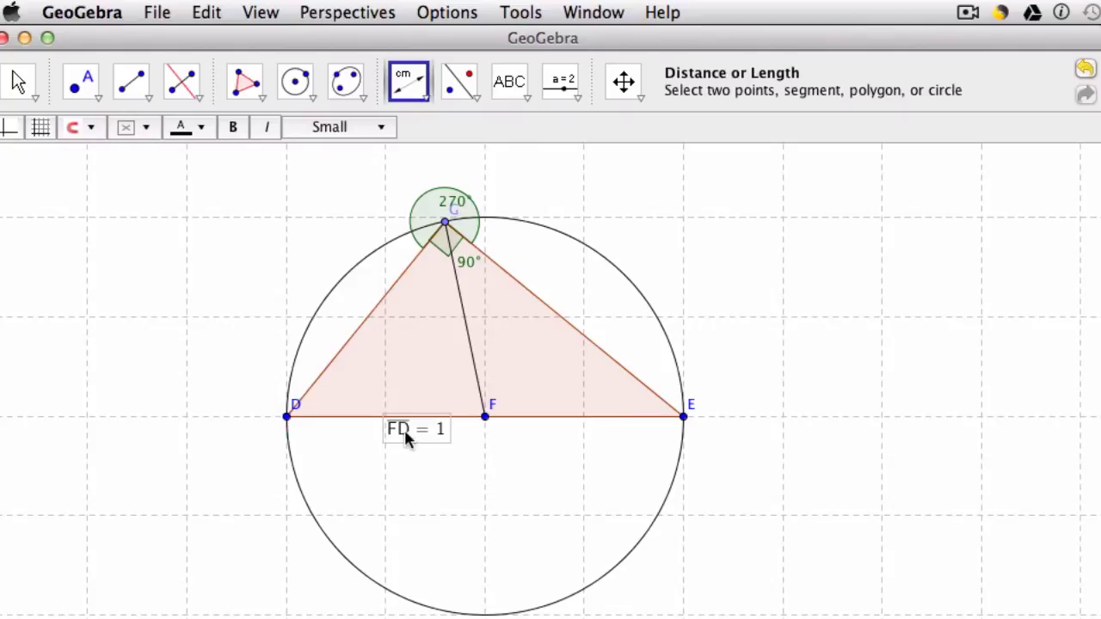
left_click(485, 417)
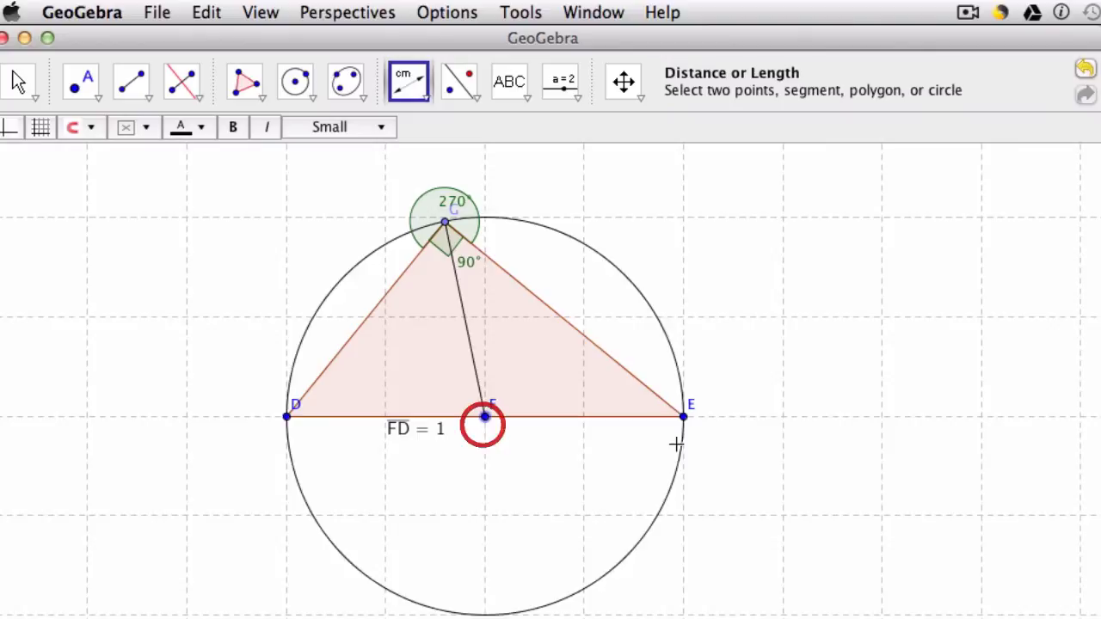
left_click(683, 417)
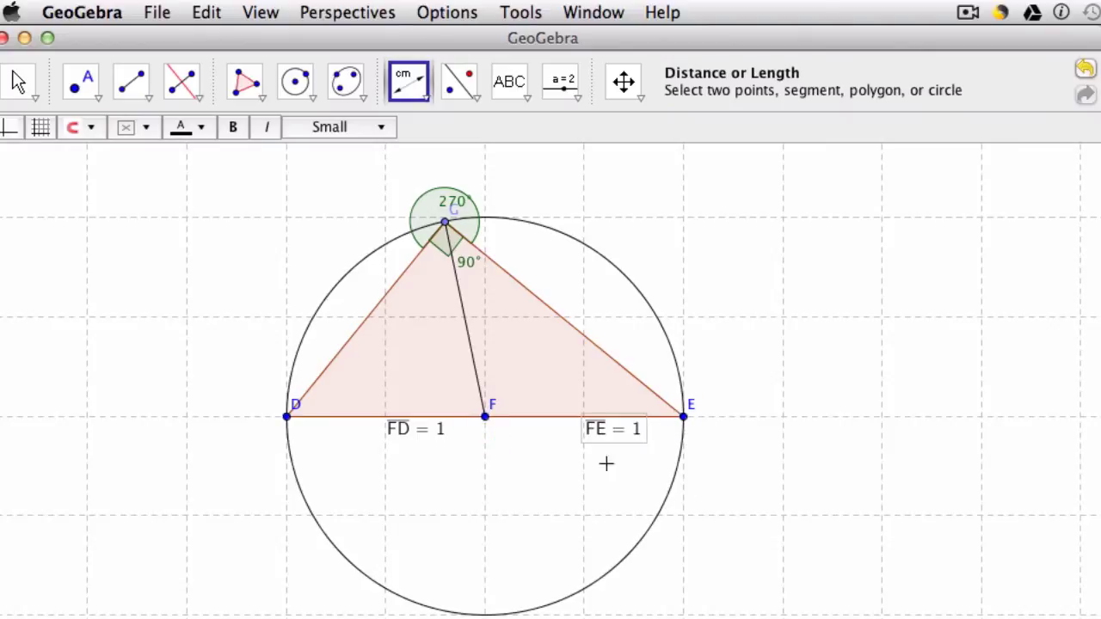
Show the distances EG = 1.55, FG = 1 and DG = 1.26
left_click(682, 417)
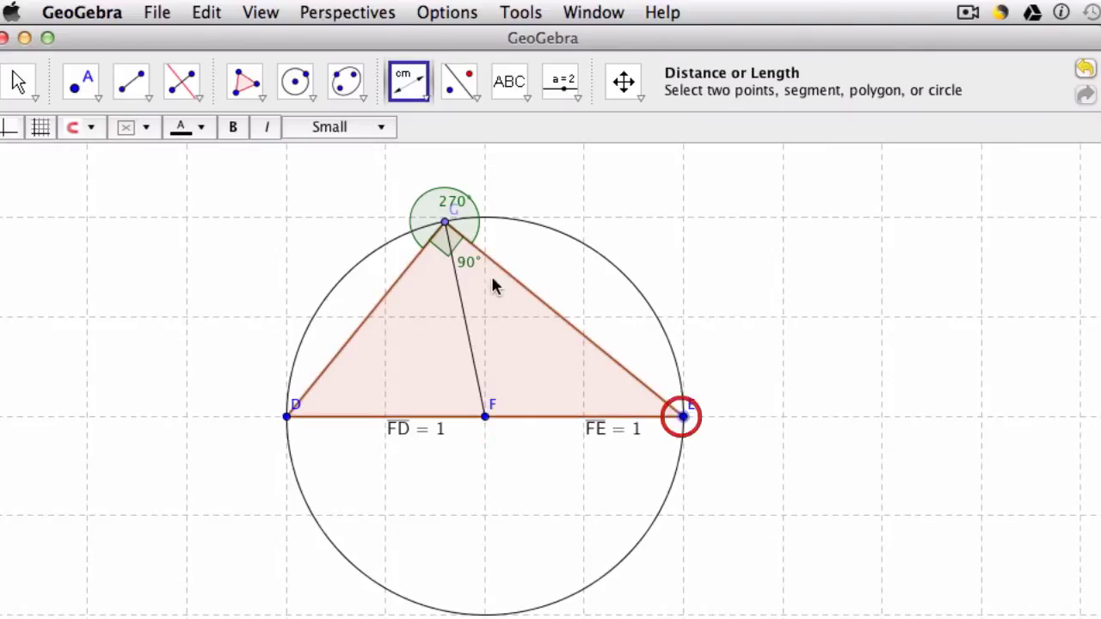
left_click(446, 223)
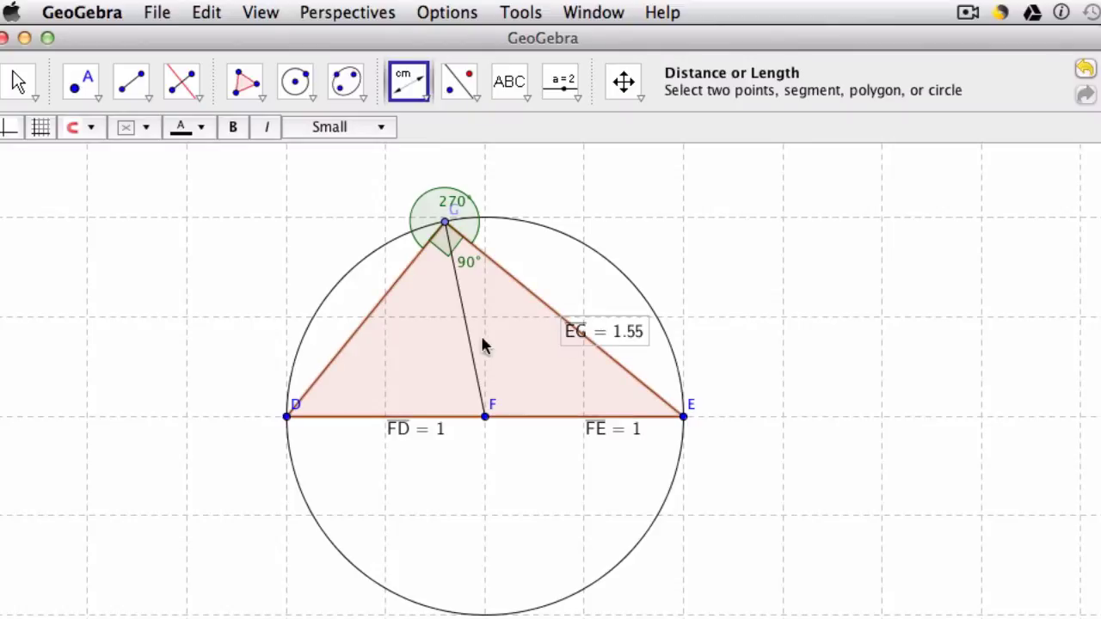
left_click(483, 414)
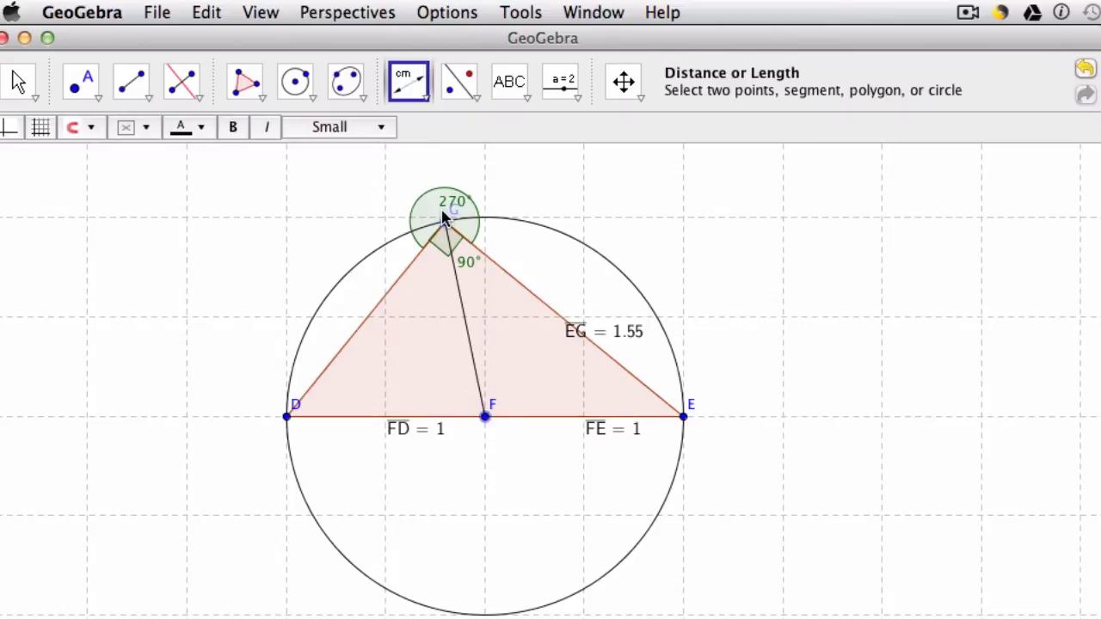
left_click(445, 222)
left_click(287, 417)
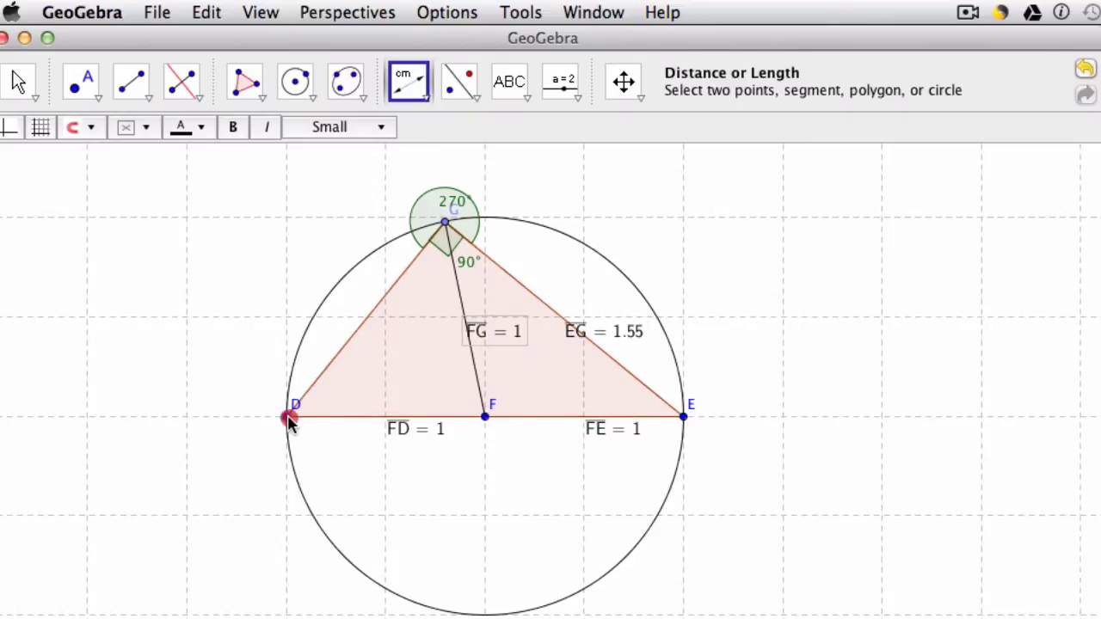
left_click(445, 224)
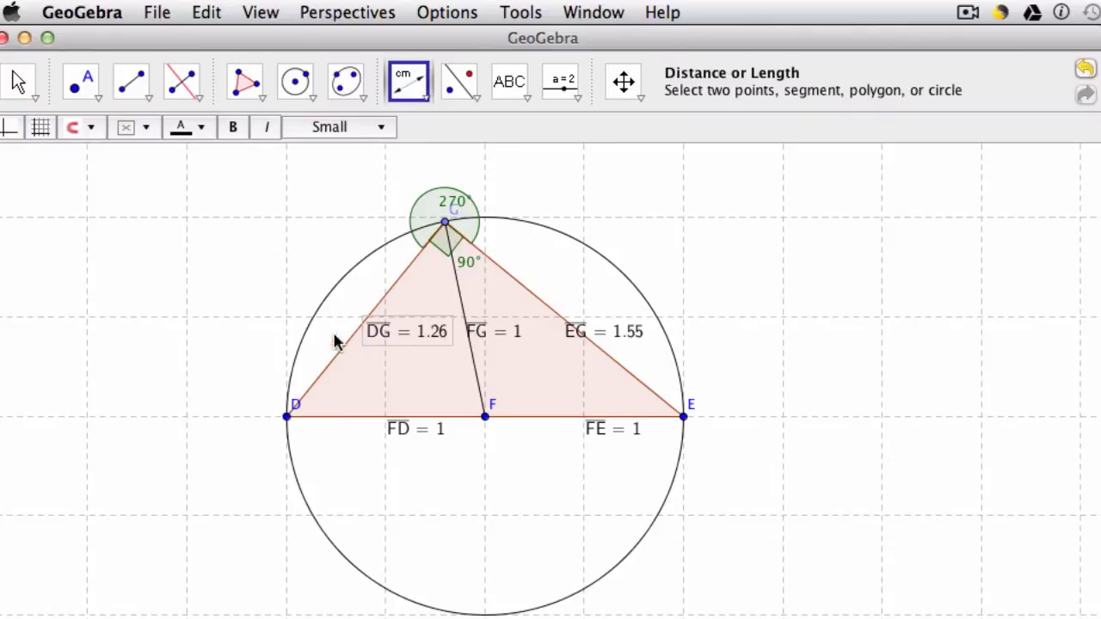
Move the DG = 1.26 label lower, beside side DG
left_click(29, 99)
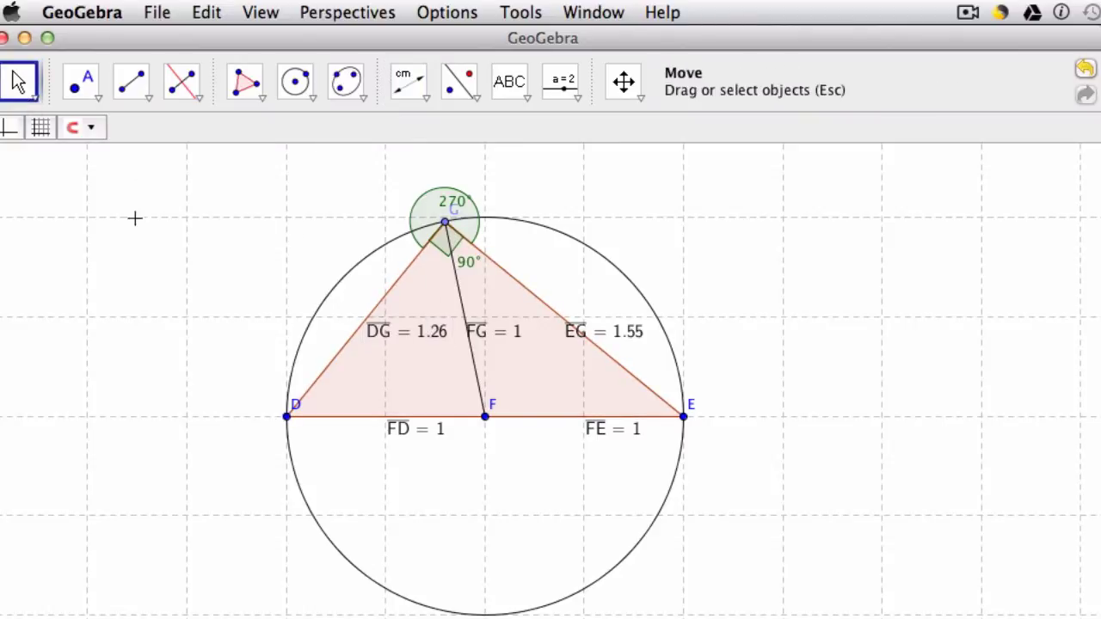
left_click(371, 329)
left_click(278, 319)
left_click_drag(386, 342, 386, 365)
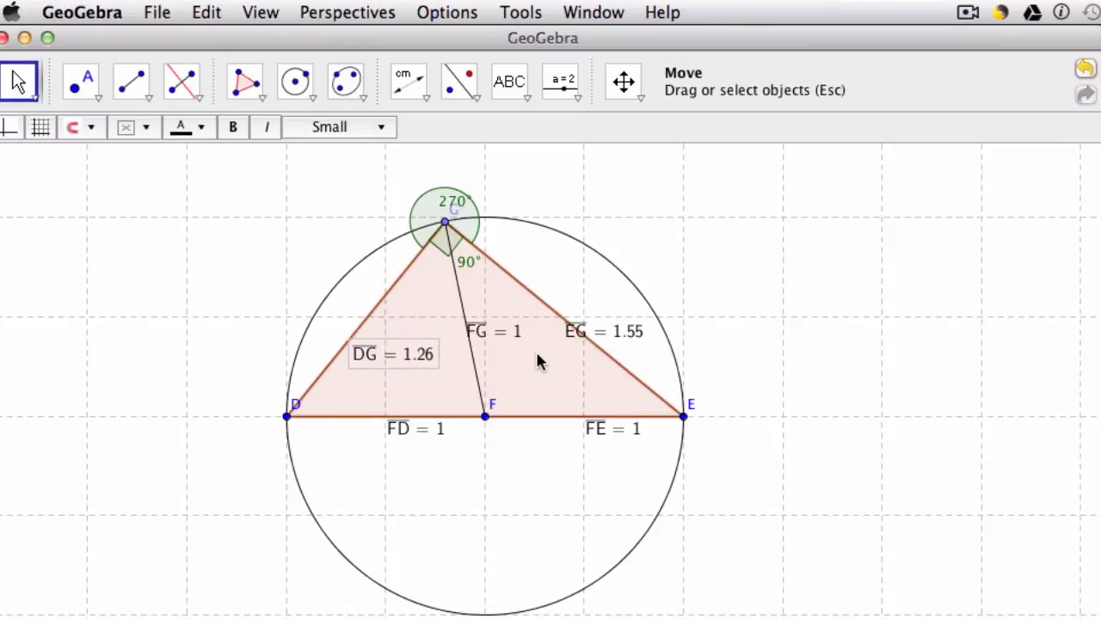